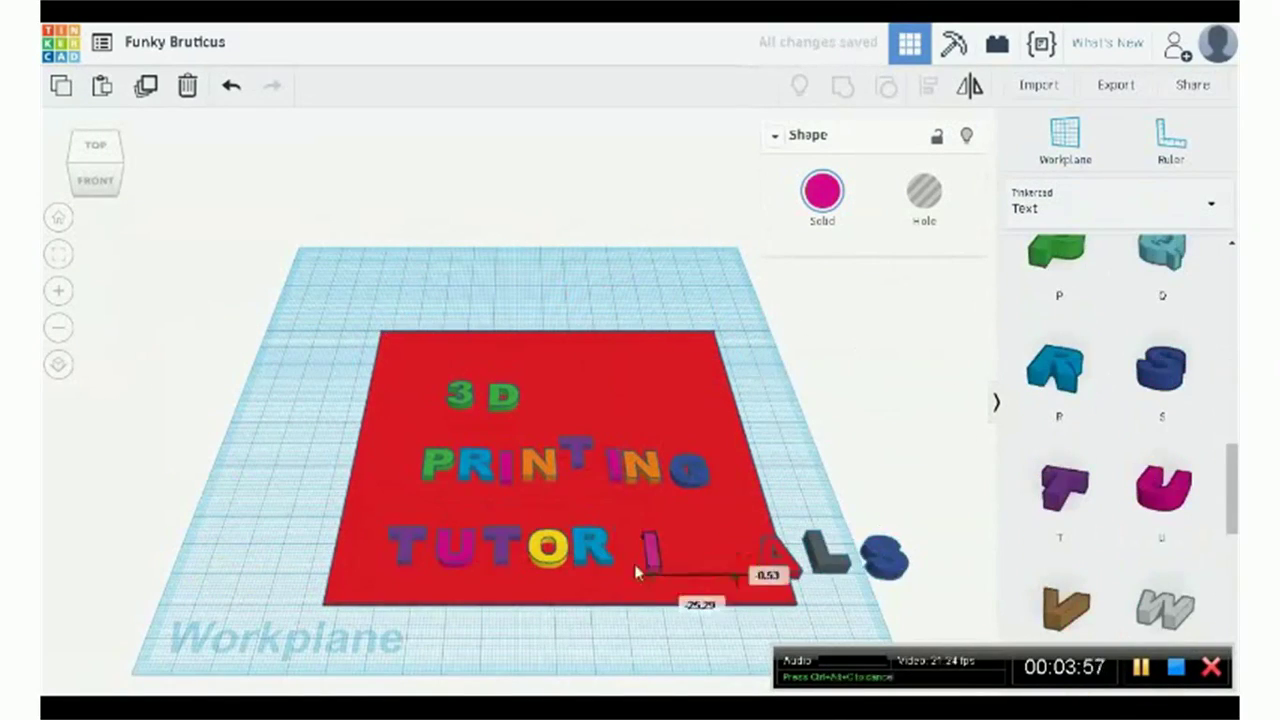
Step: Place the red plate under the TUTORIALS text in the earlier project
{"action": "left_click_drag", "start_coordinate": [550, 460], "coordinate": [671, 343]}
{"action": "left_click", "coordinate": [1210, 203]}
{"action": "left_click", "coordinate": [1123, 414]}
Step: Turn the stars, letters and logo into holes and group everything into one shape
{"action": "left_click_drag", "start_coordinate": [1123, 414], "coordinate": [230, 142]}
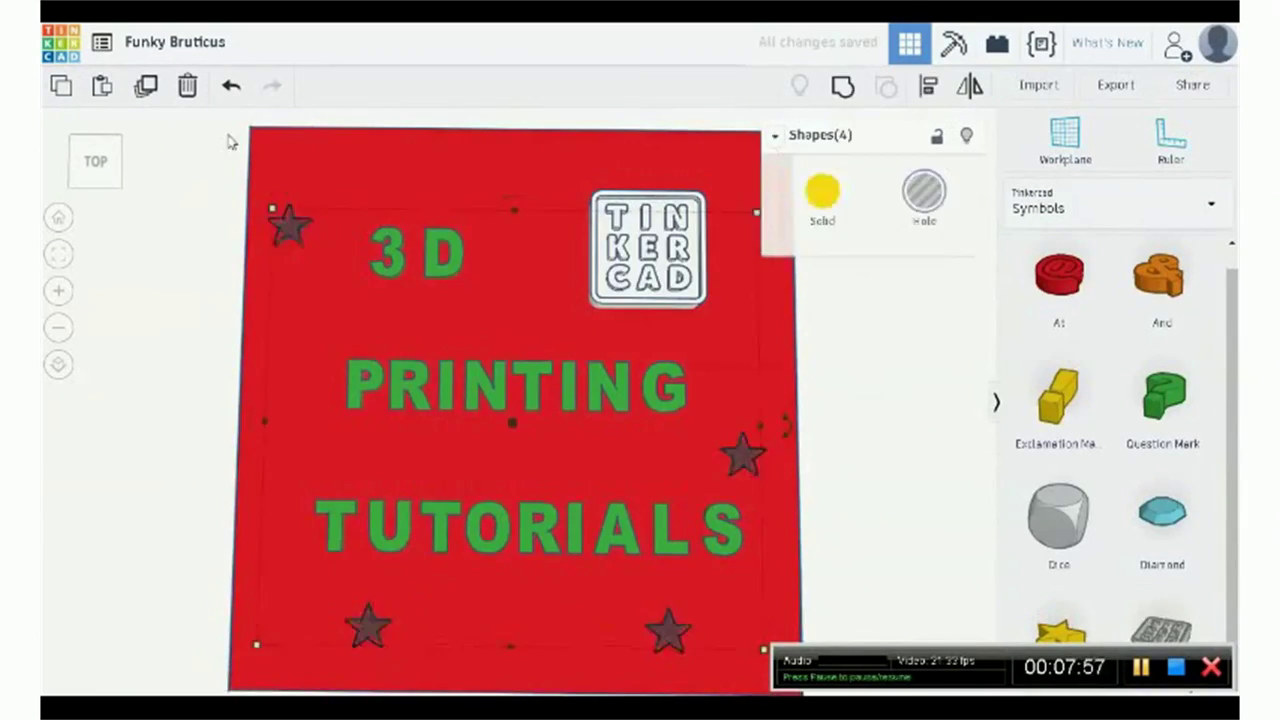
{"action": "left_click", "coordinate": [923, 190]}
{"action": "key", "text": "ctrl+a"}
{"action": "key", "text": "ctrl+g"}
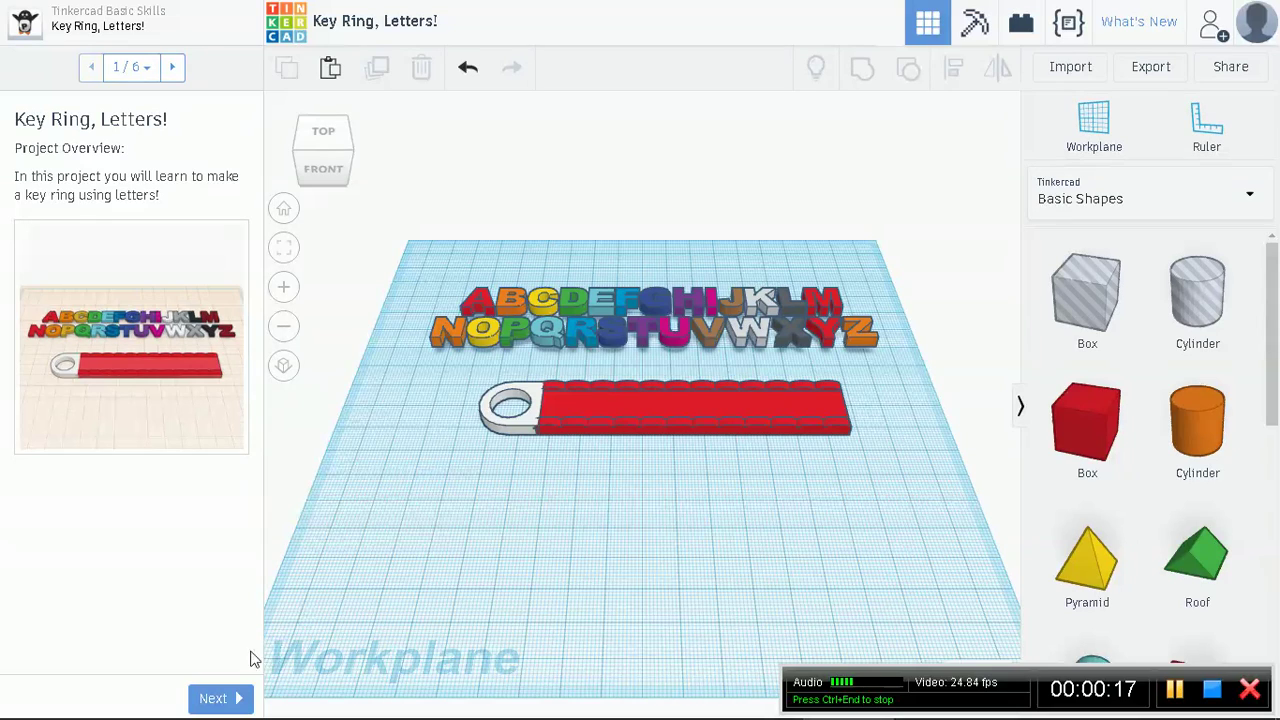
Step: Advance the key ring lesson to step 2/6, Place Your Letters
{"action": "left_click", "coordinate": [243, 702]}
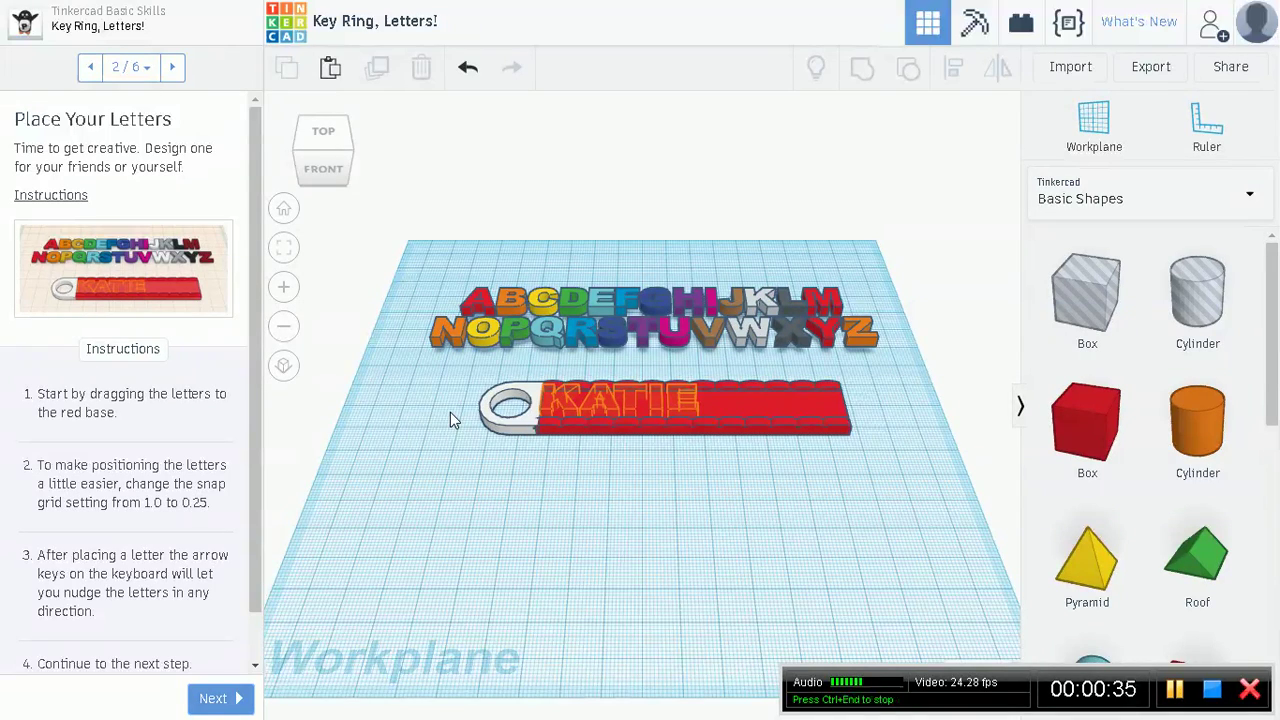
{"action": "left_click", "coordinate": [390, 411]}
{"action": "left_click", "coordinate": [678, 318]}
{"action": "left_click", "coordinate": [537, 301]}
{"action": "left_click", "coordinate": [428, 365]}
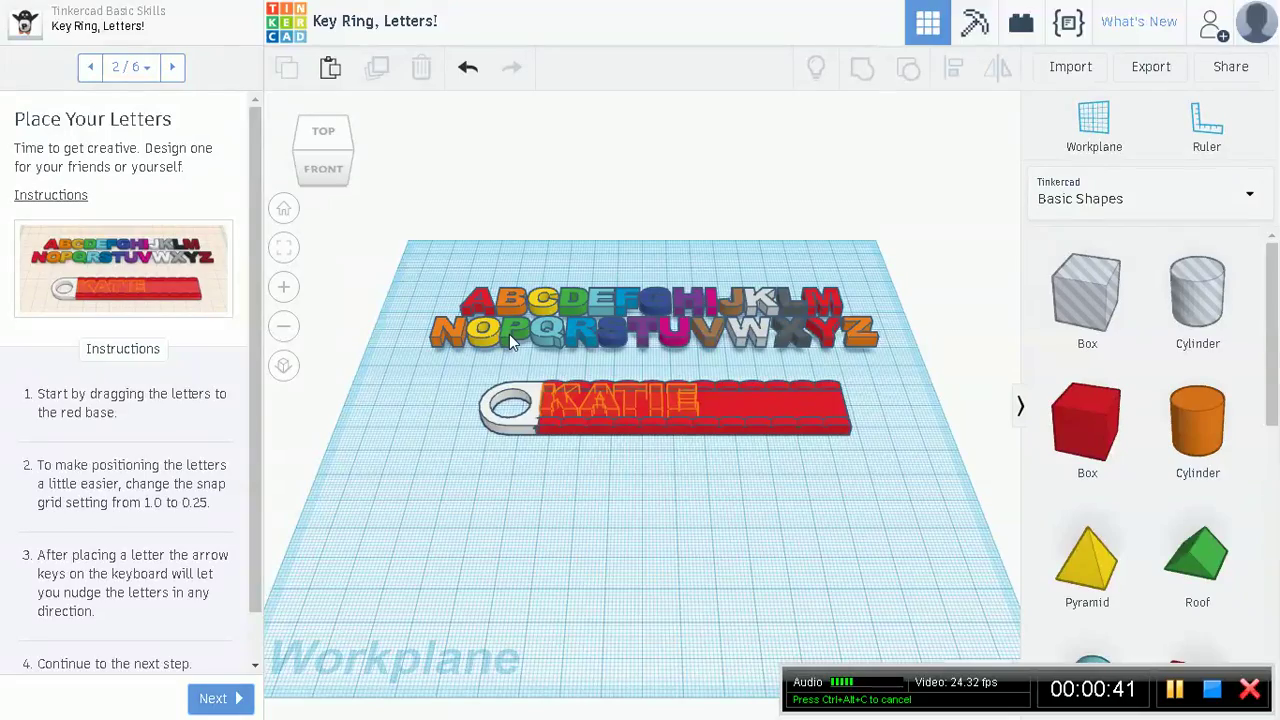
Step: Zoom in and orbit to look down on the KATIE base and alphabet rows
{"action": "scroll", "coordinate": [509, 334], "scroll_direction": "up", "scroll_amount": 3}
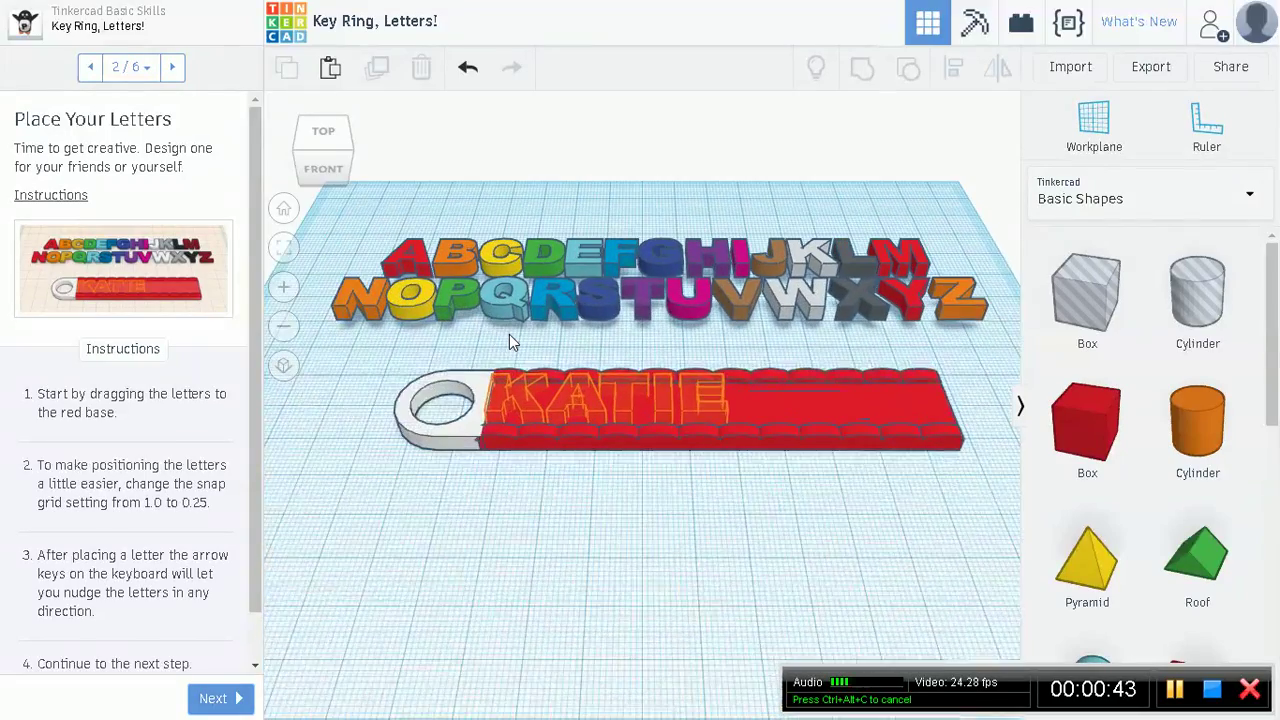
{"action": "scroll", "coordinate": [509, 342], "scroll_direction": "up", "scroll_amount": 2}
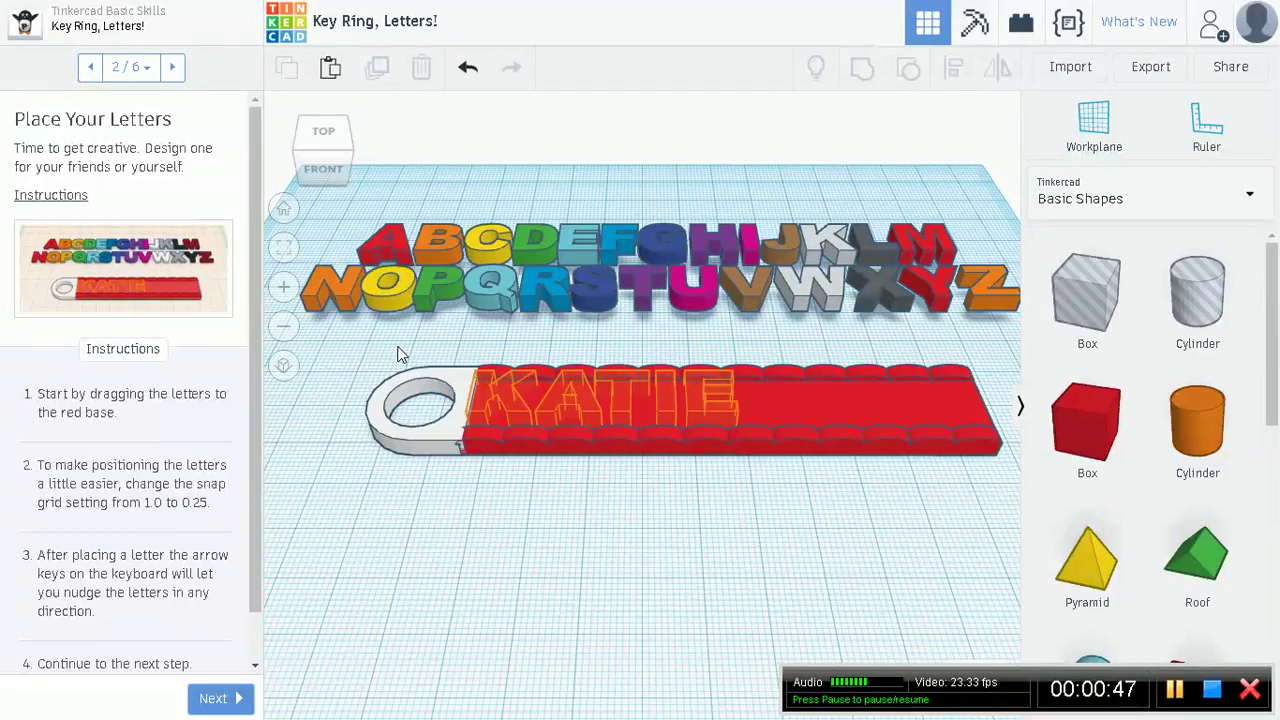
{"action": "right_click_drag", "start_coordinate": [397, 354], "coordinate": [405, 476]}
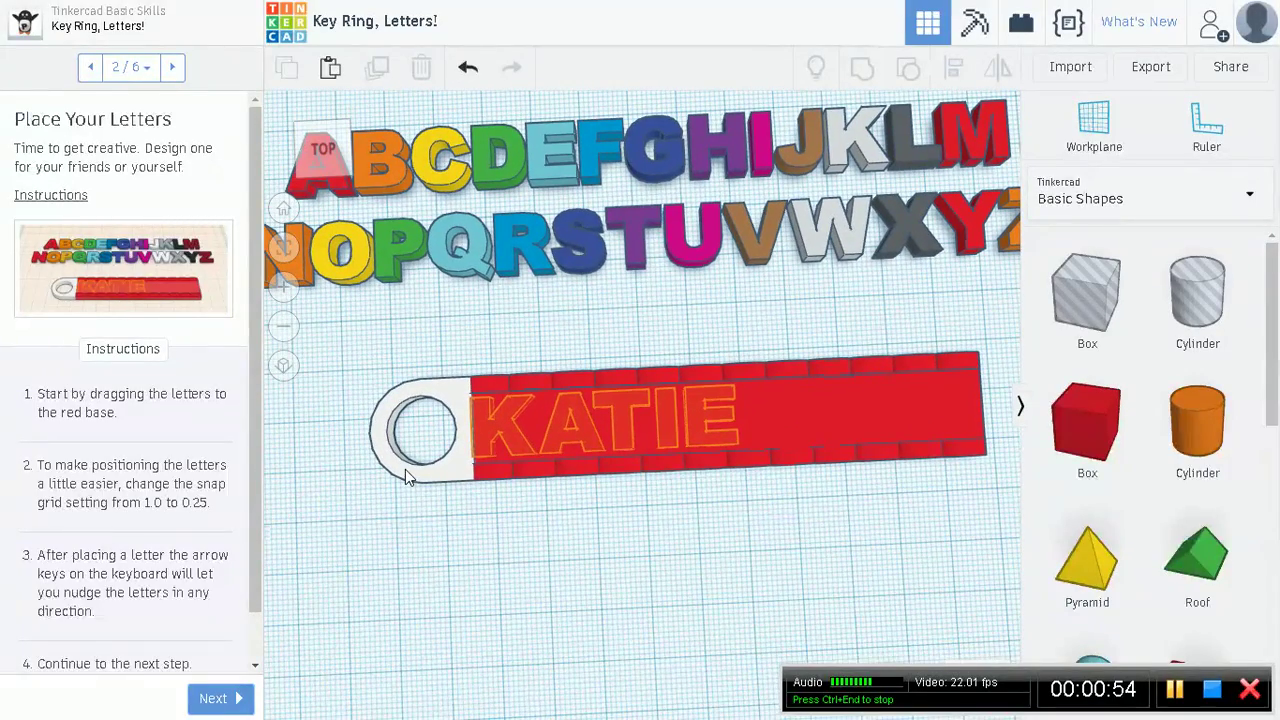
{"action": "left_click", "coordinate": [399, 246]}
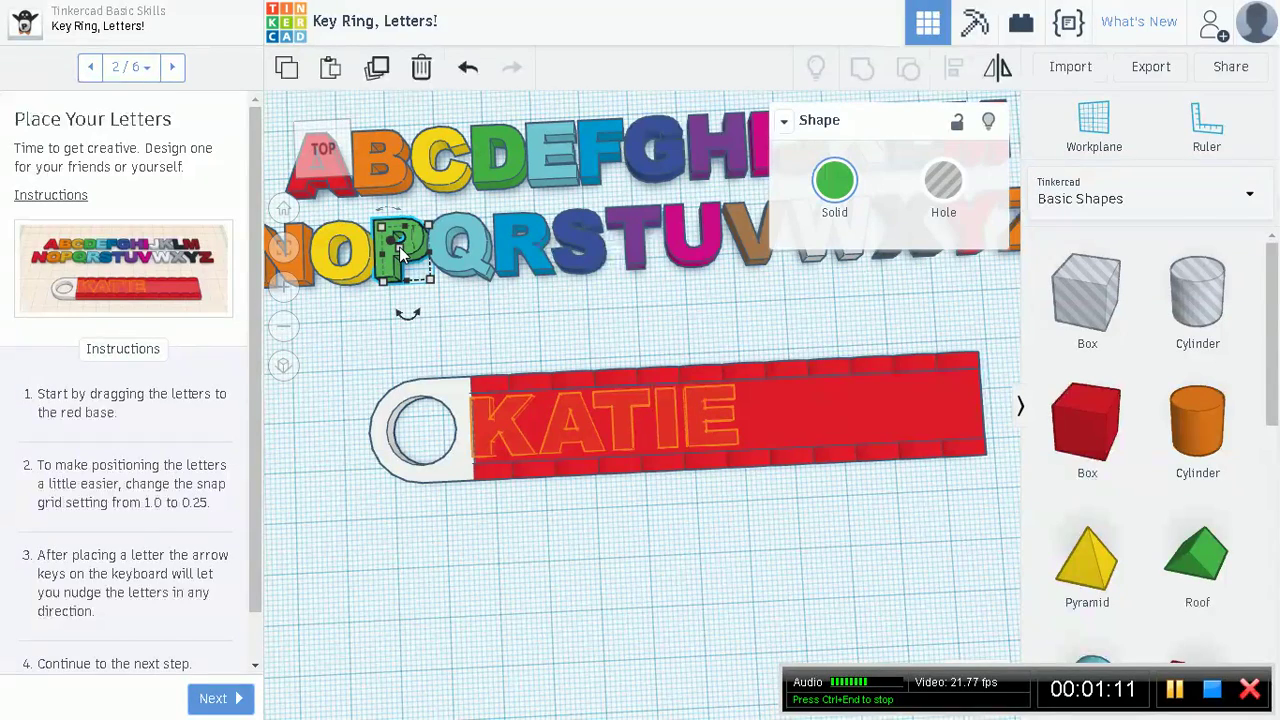
{"action": "key", "text": "Down"}
{"action": "key", "text": "Up"}
{"action": "key", "text": "Up"}
{"action": "key", "text": "Up"}
{"action": "key", "text": "Up"}
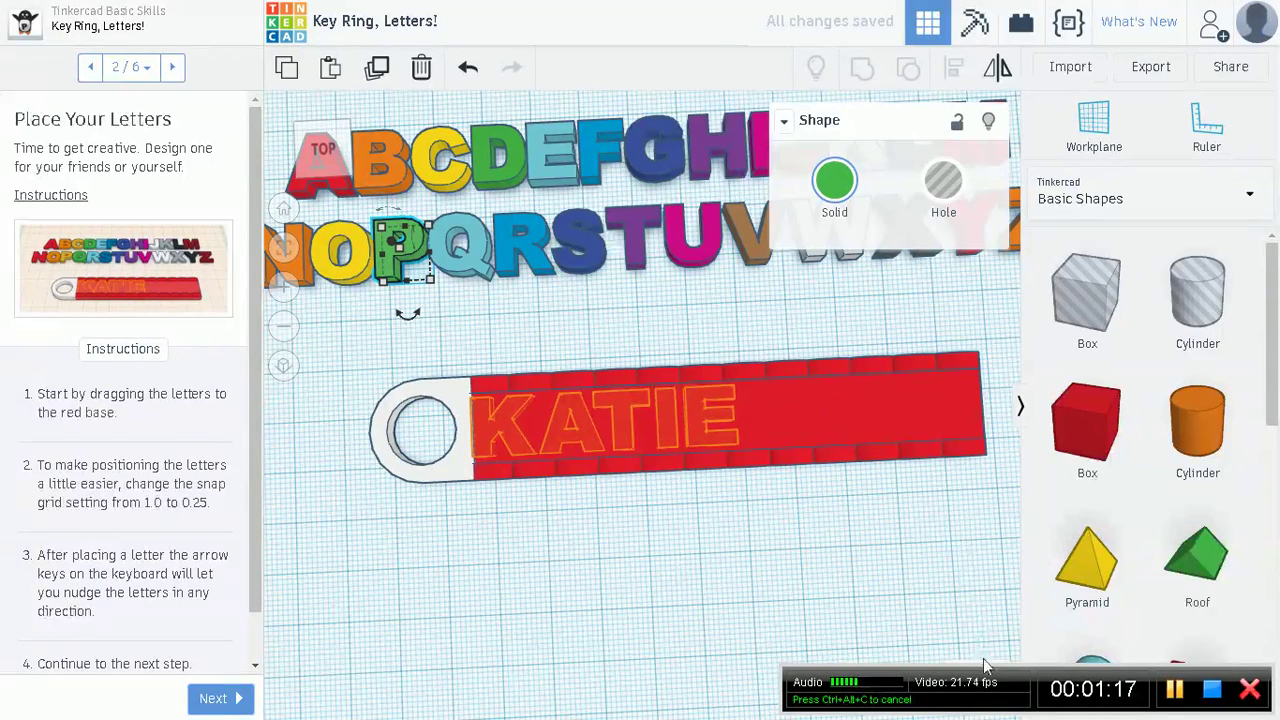
{"action": "left_click_drag", "start_coordinate": [986, 699], "coordinate": [995, 25]}
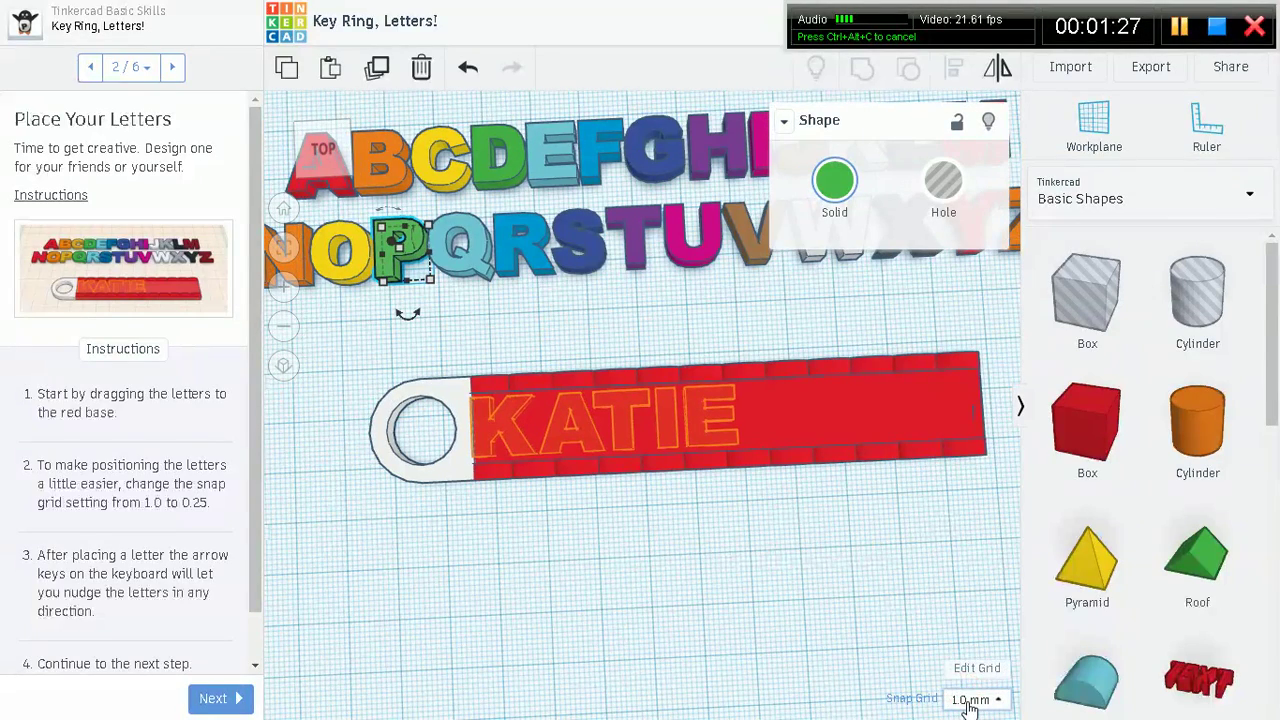
Step: Change the snap grid spacing from 1.0 mm to 0.25 mm
{"action": "left_click", "coordinate": [969, 700]}
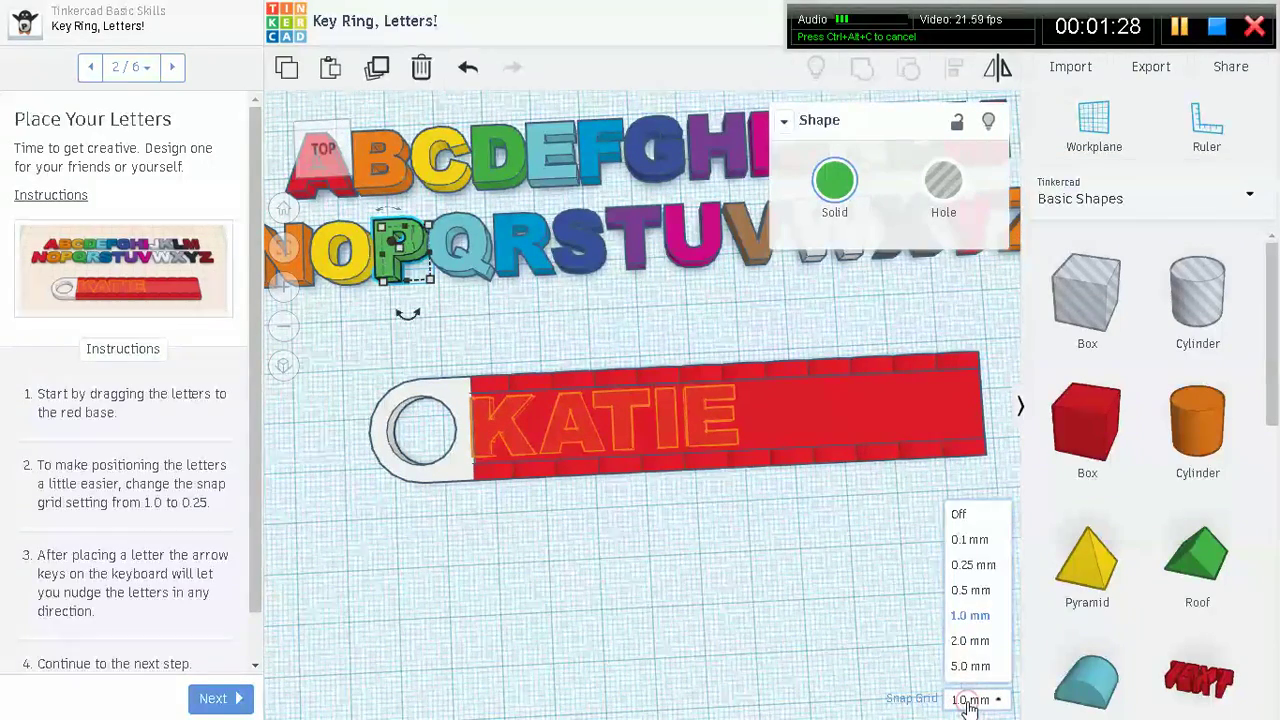
{"action": "left_click", "coordinate": [960, 564]}
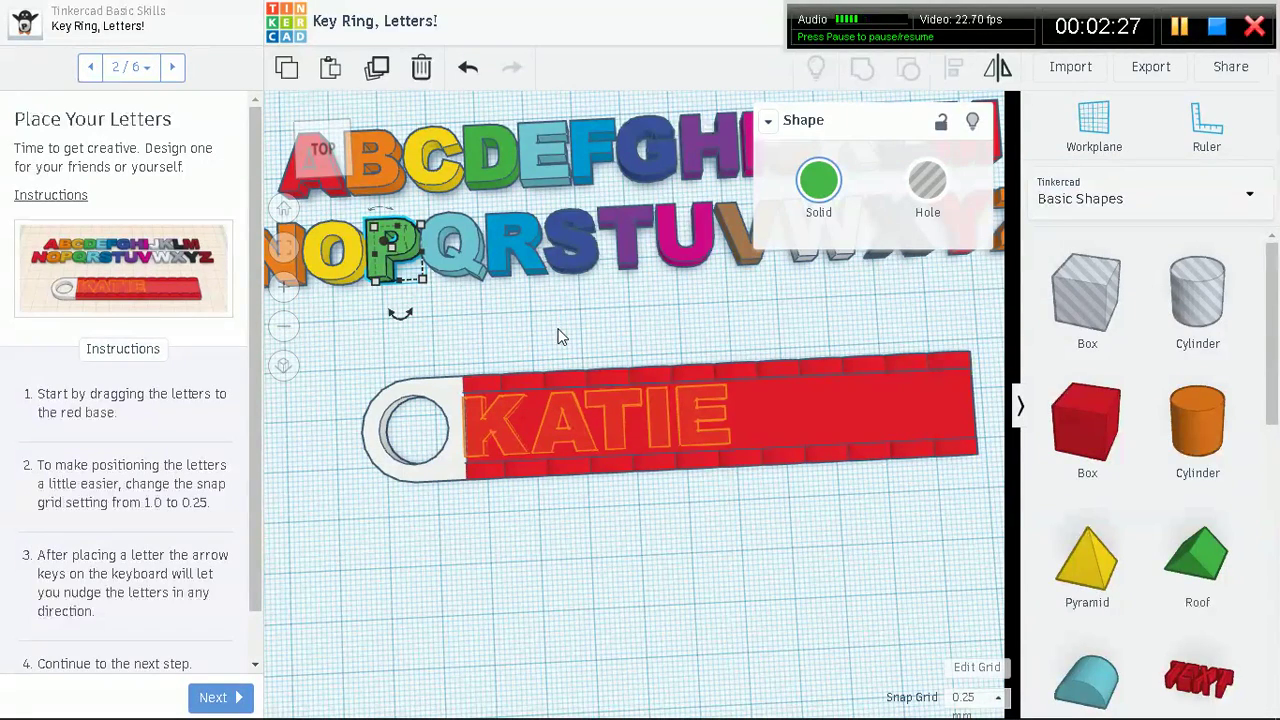
{"action": "left_click", "coordinate": [660, 437]}
{"action": "left_click", "coordinate": [498, 436]}
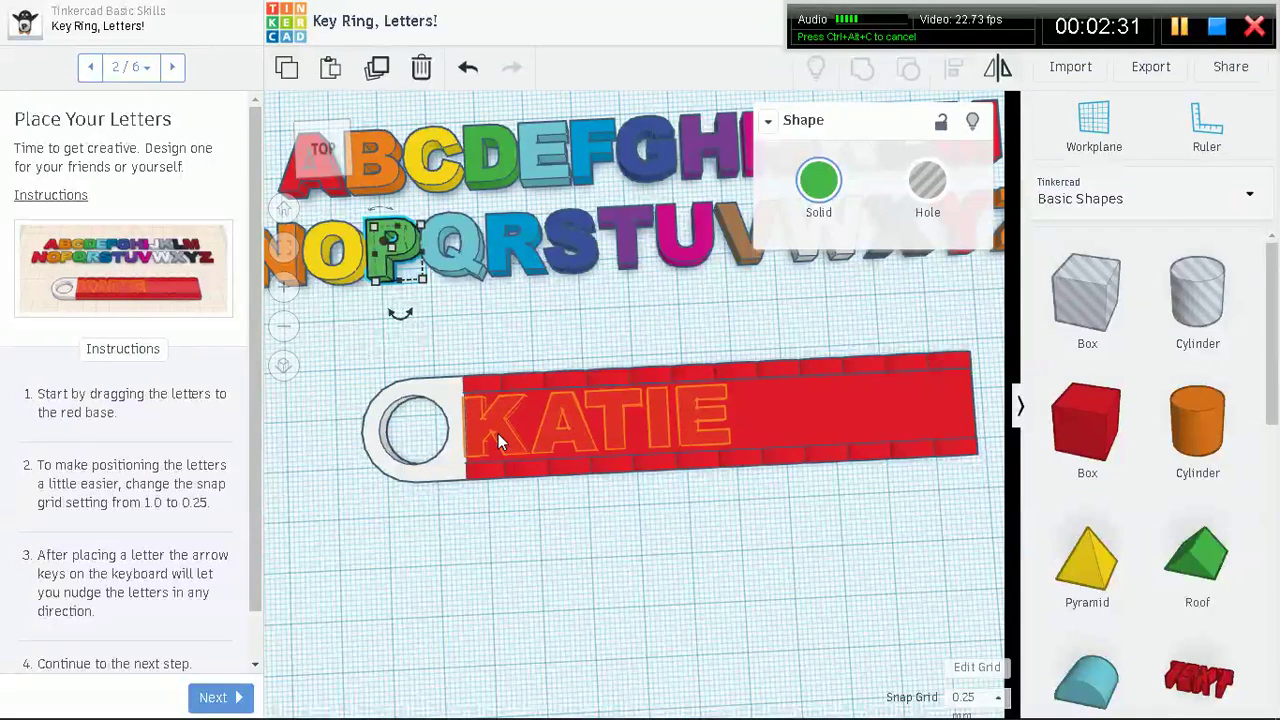
{"action": "left_click", "coordinate": [511, 494]}
{"action": "left_click", "coordinate": [588, 474]}
{"action": "left_click", "coordinate": [618, 437]}
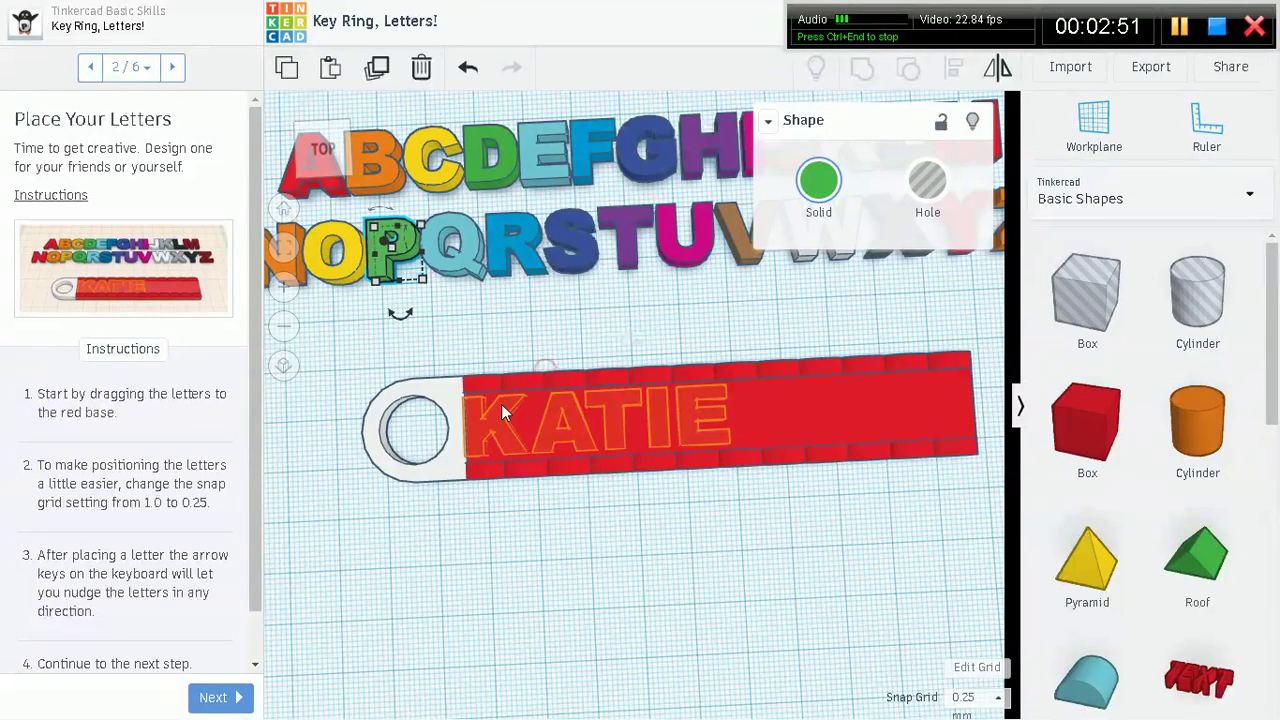
{"action": "left_click", "coordinate": [536, 356]}
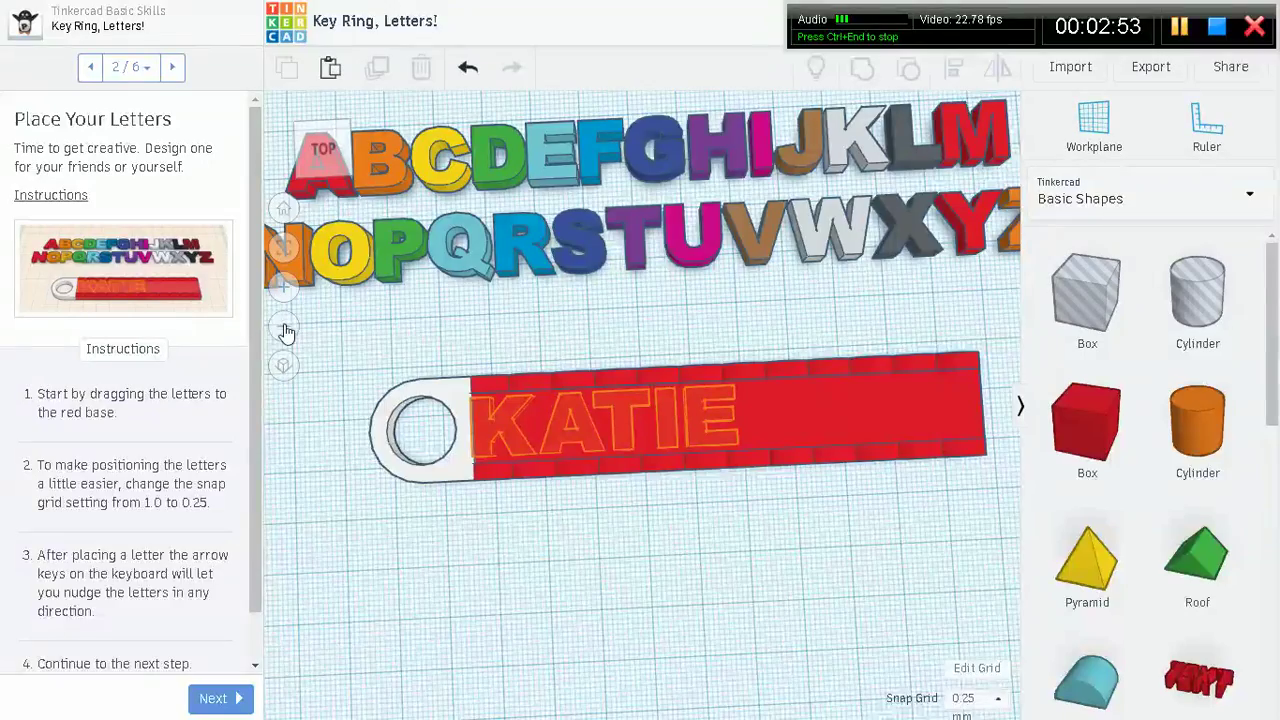
Step: Move the letter K onto the first letter of the KATIE outline on the base
{"action": "left_click", "coordinate": [284, 328]}
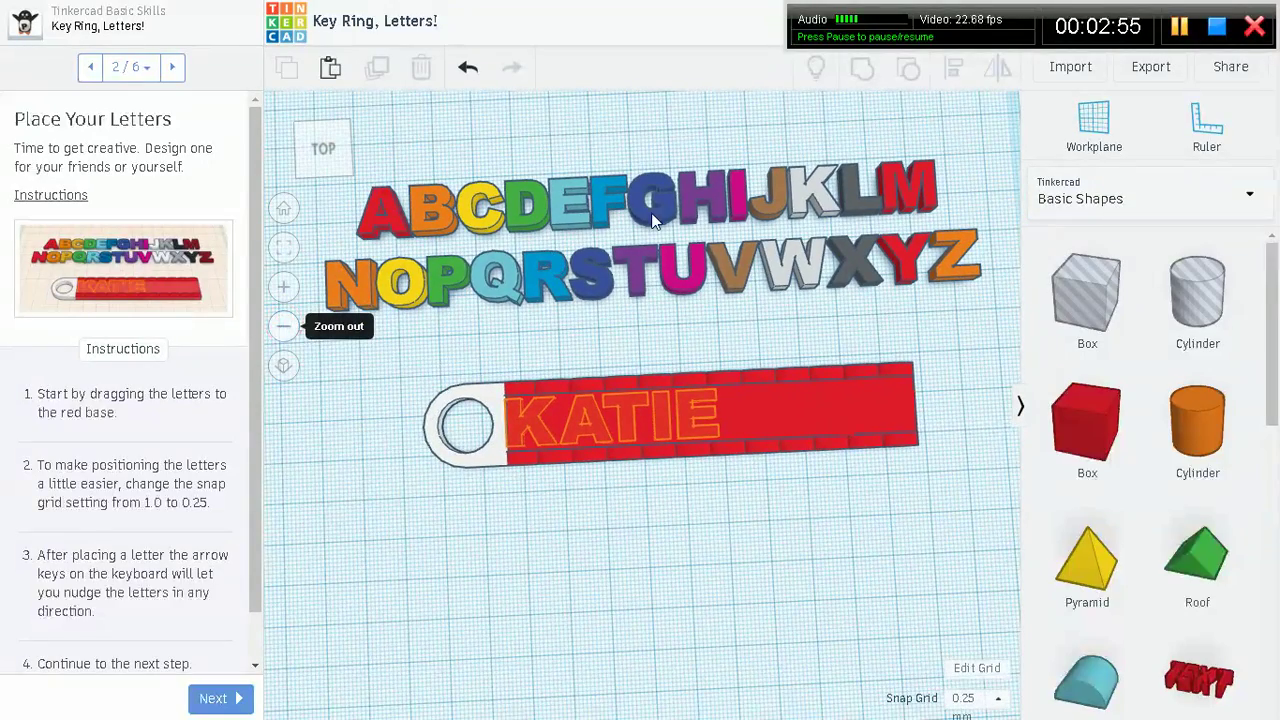
{"action": "left_click", "coordinate": [812, 191]}
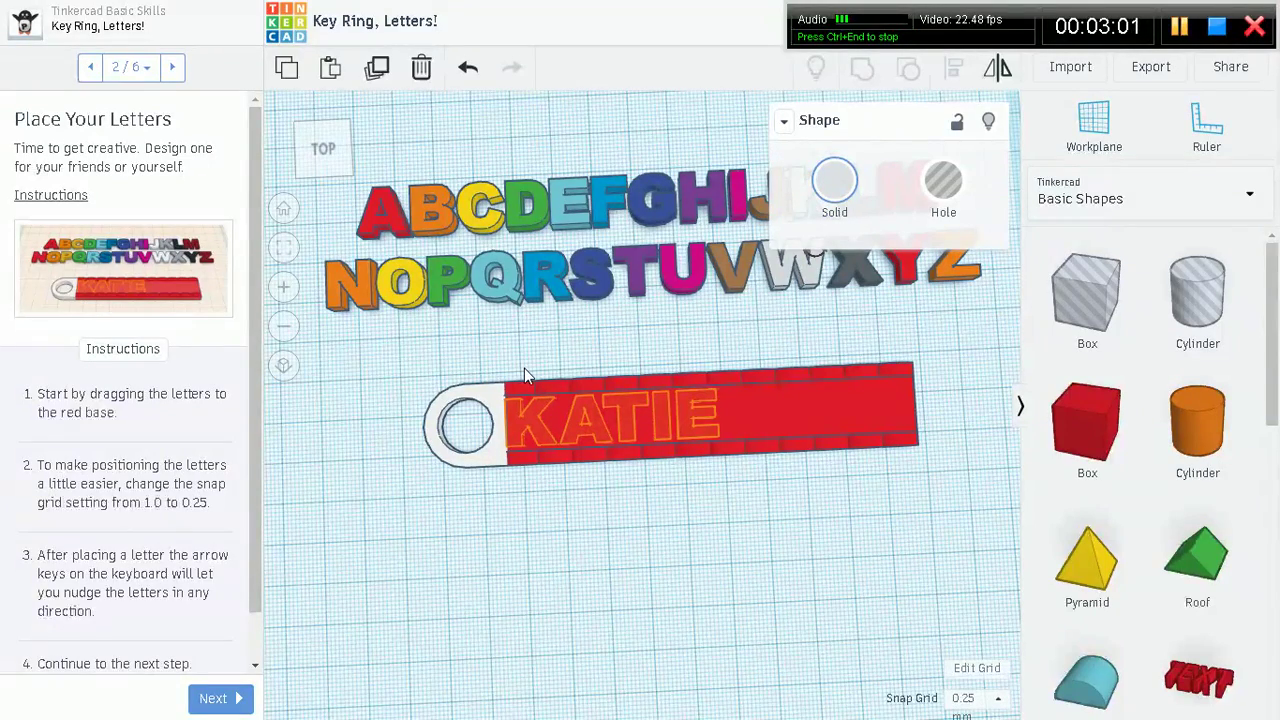
{"action": "right_click_drag", "start_coordinate": [521, 367], "coordinate": [445, 345]}
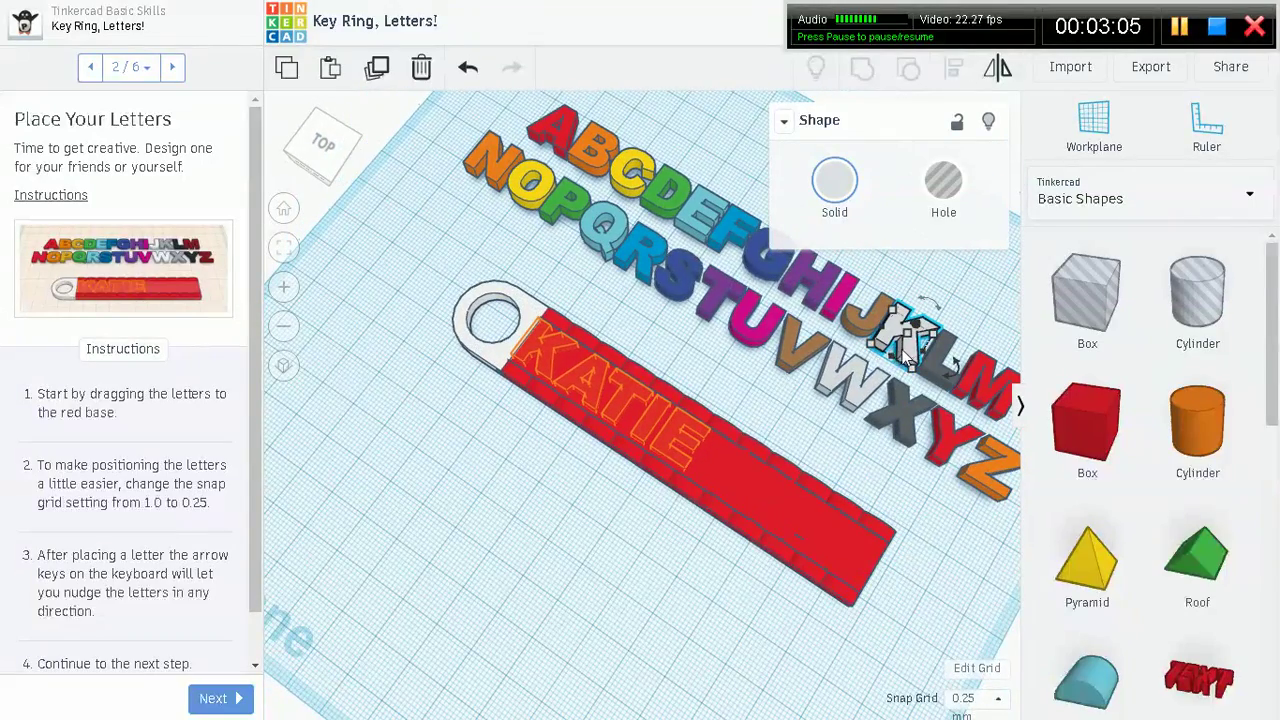
{"action": "left_click_drag", "start_coordinate": [905, 345], "coordinate": [906, 346]}
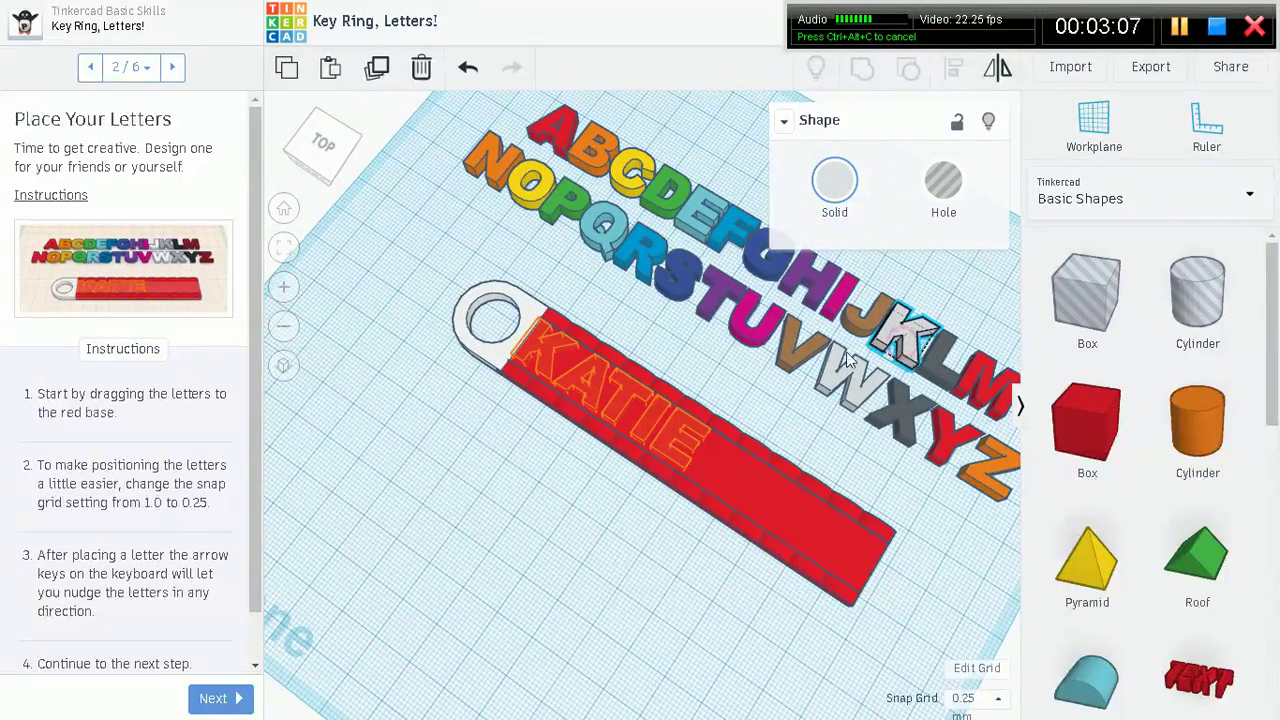
{"action": "left_click_drag", "start_coordinate": [848, 360], "coordinate": [541, 366]}
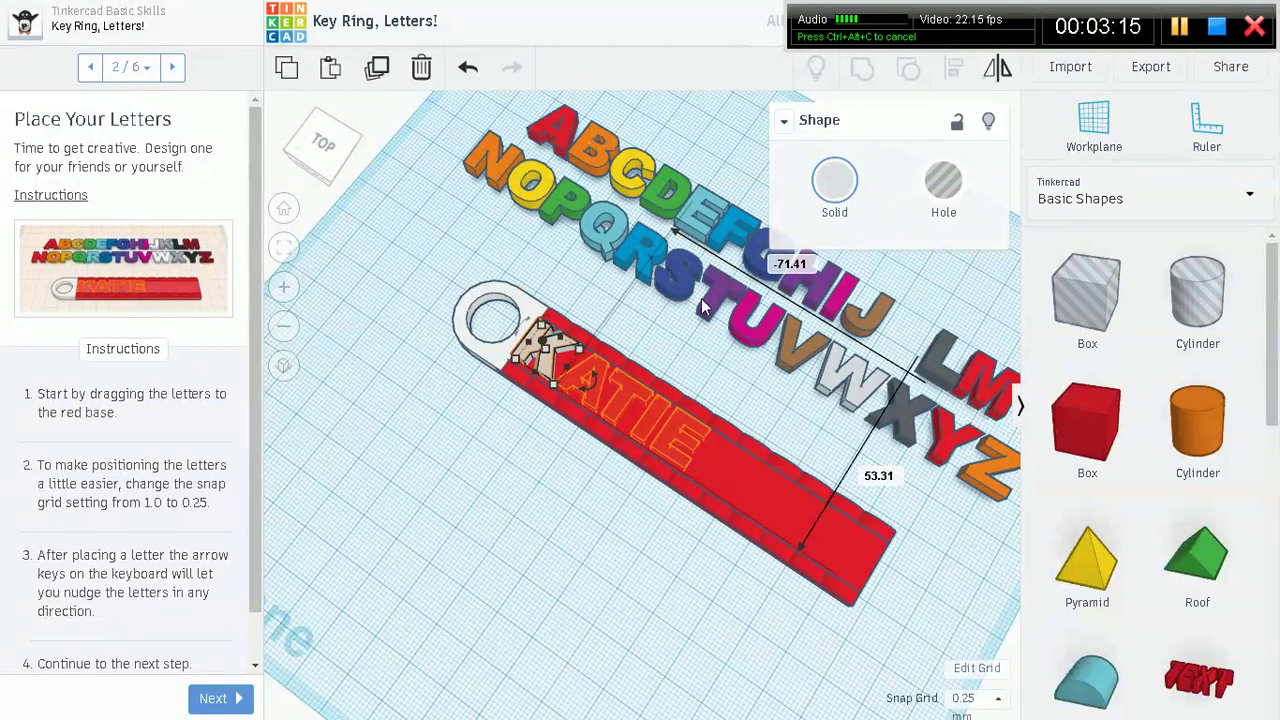
Step: Place the red A and purple T on KATIE's second and third letter outlines
{"action": "left_click", "coordinate": [556, 140]}
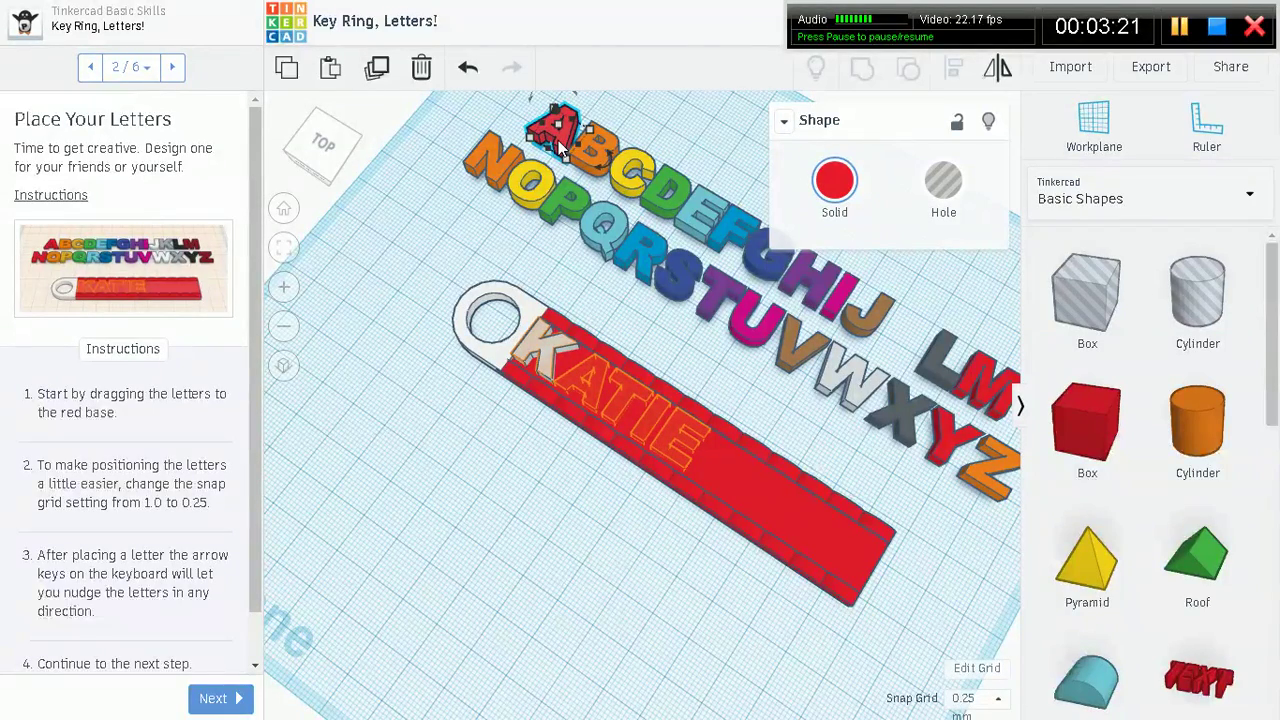
{"action": "left_click_drag", "start_coordinate": [558, 140], "coordinate": [586, 397]}
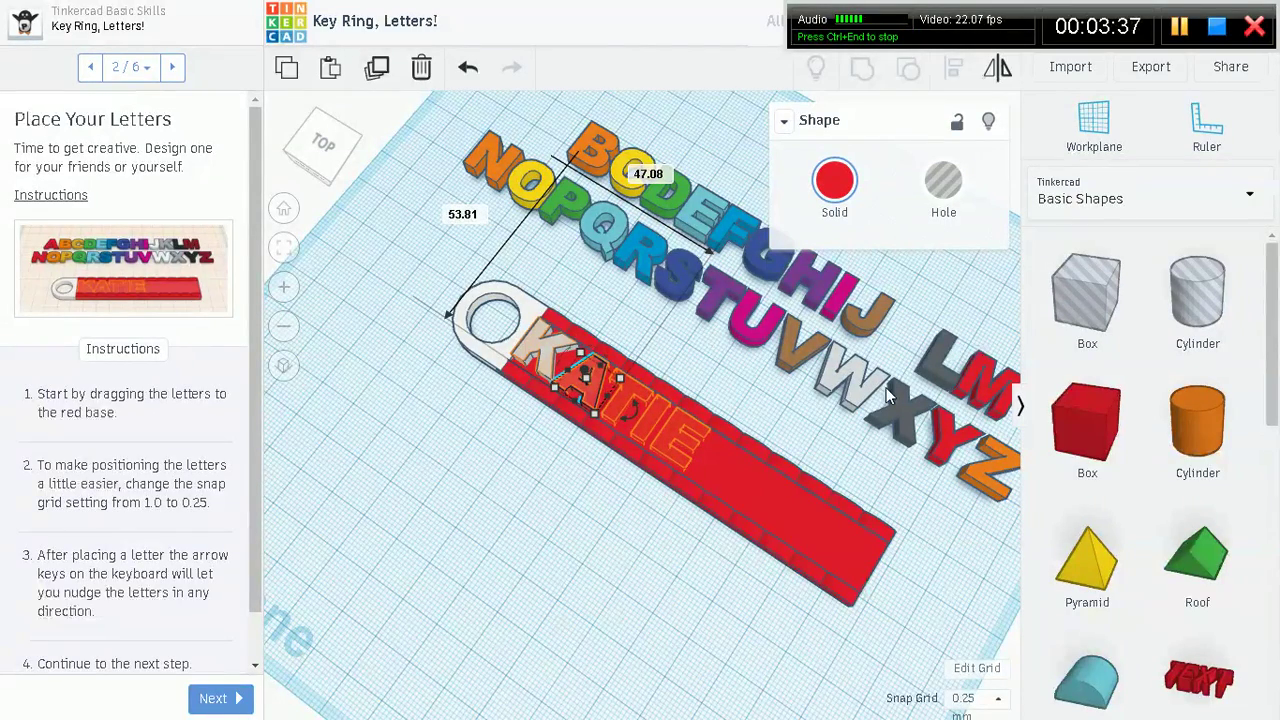
{"action": "left_click", "coordinate": [710, 297]}
{"action": "left_click_drag", "start_coordinate": [713, 300], "coordinate": [617, 410]}
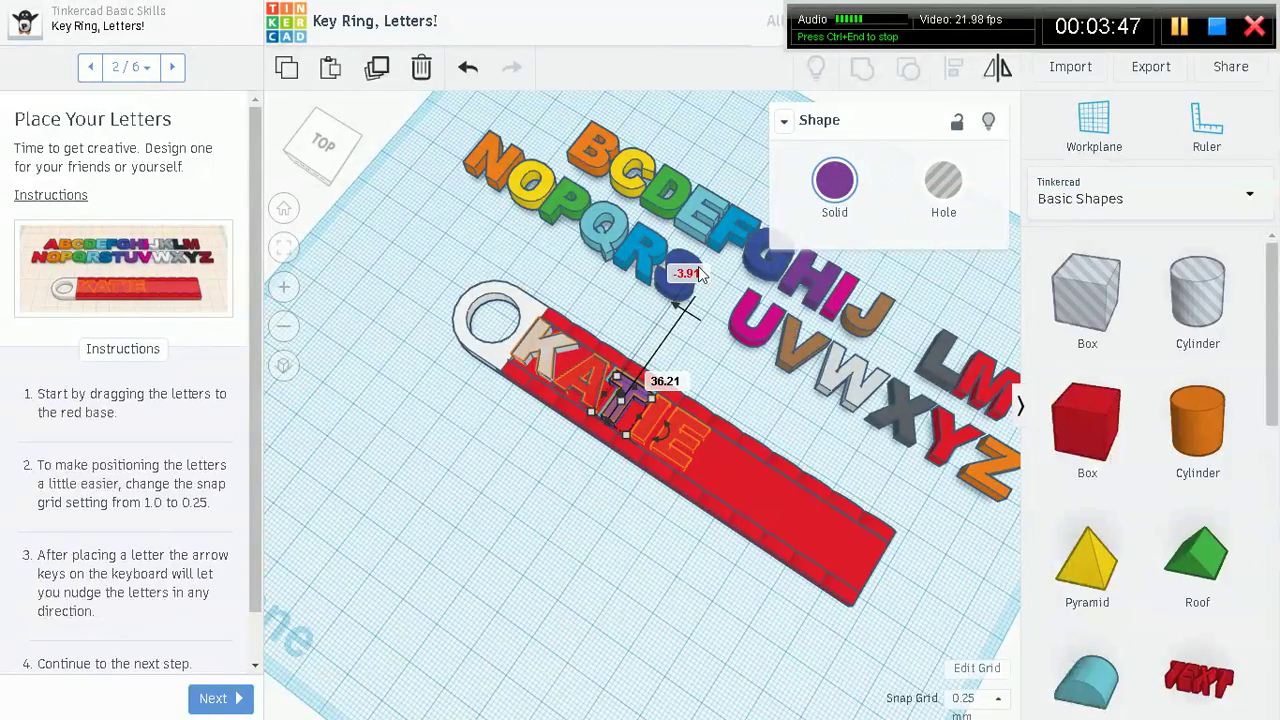
Step: Place and nudge the pink I into position, then add the teal E after it
{"action": "left_click", "coordinate": [834, 306]}
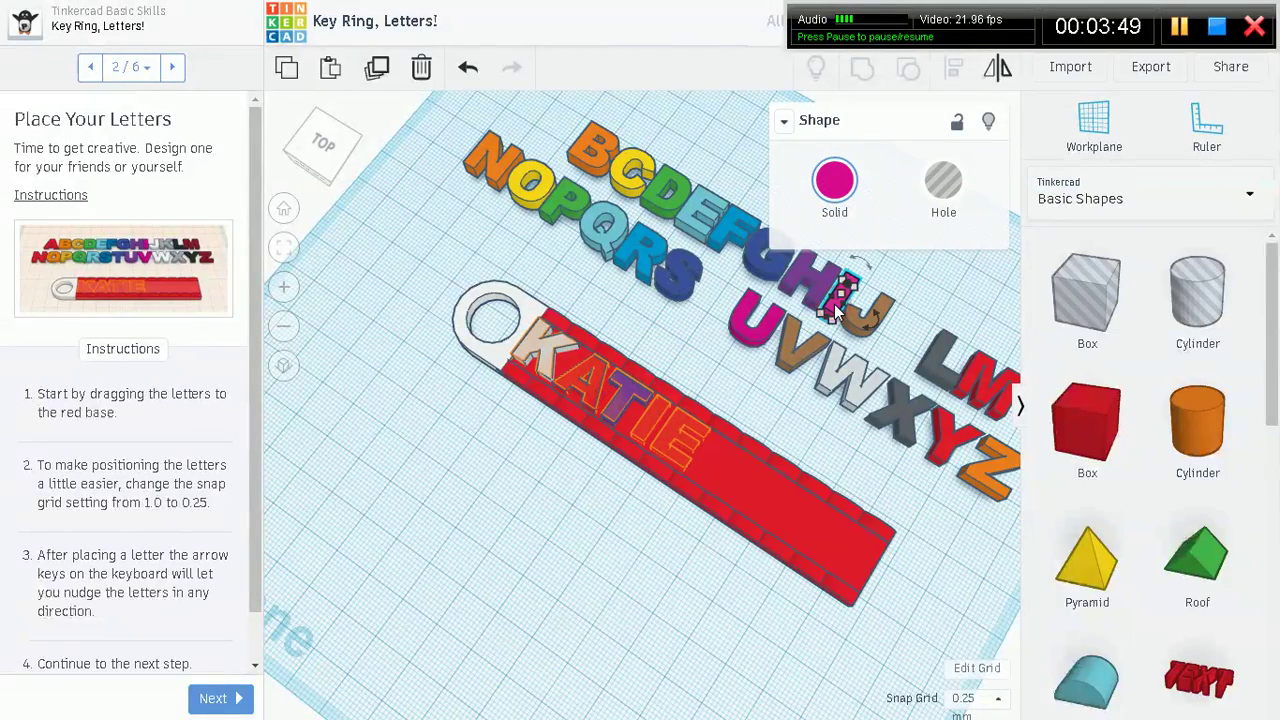
{"action": "left_click_drag", "start_coordinate": [836, 312], "coordinate": [649, 440]}
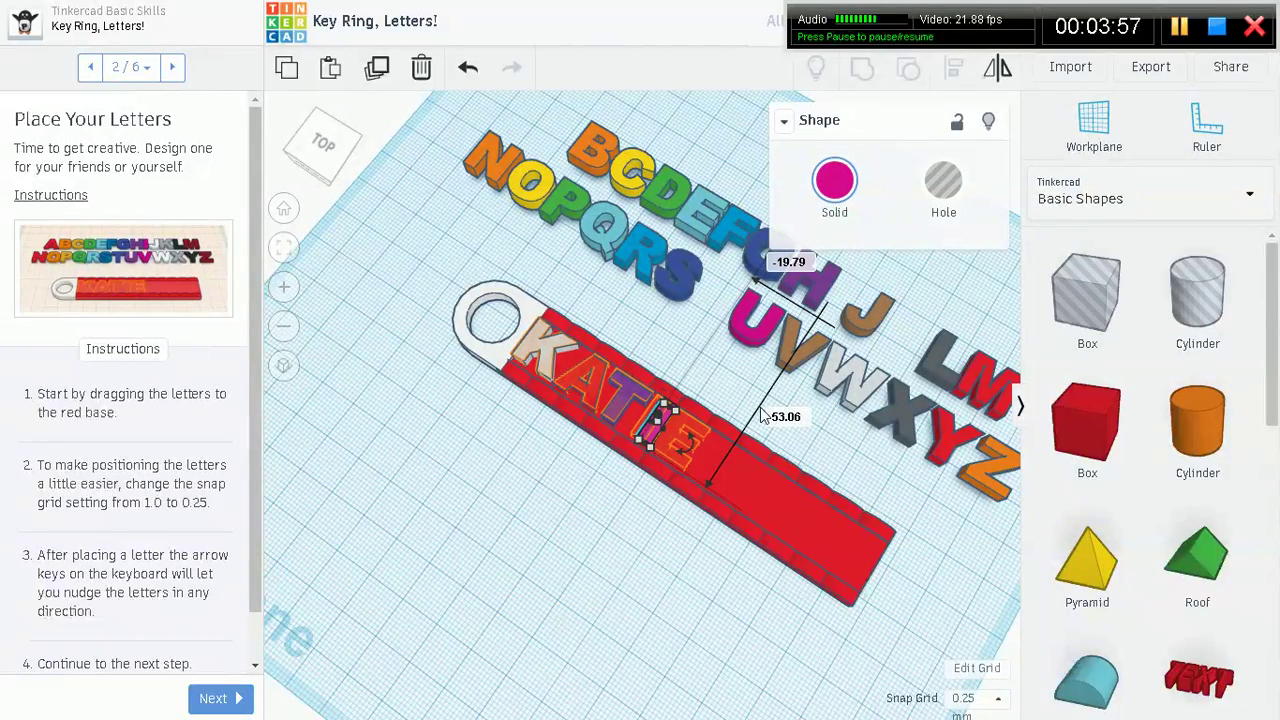
{"action": "key", "text": "Left"}
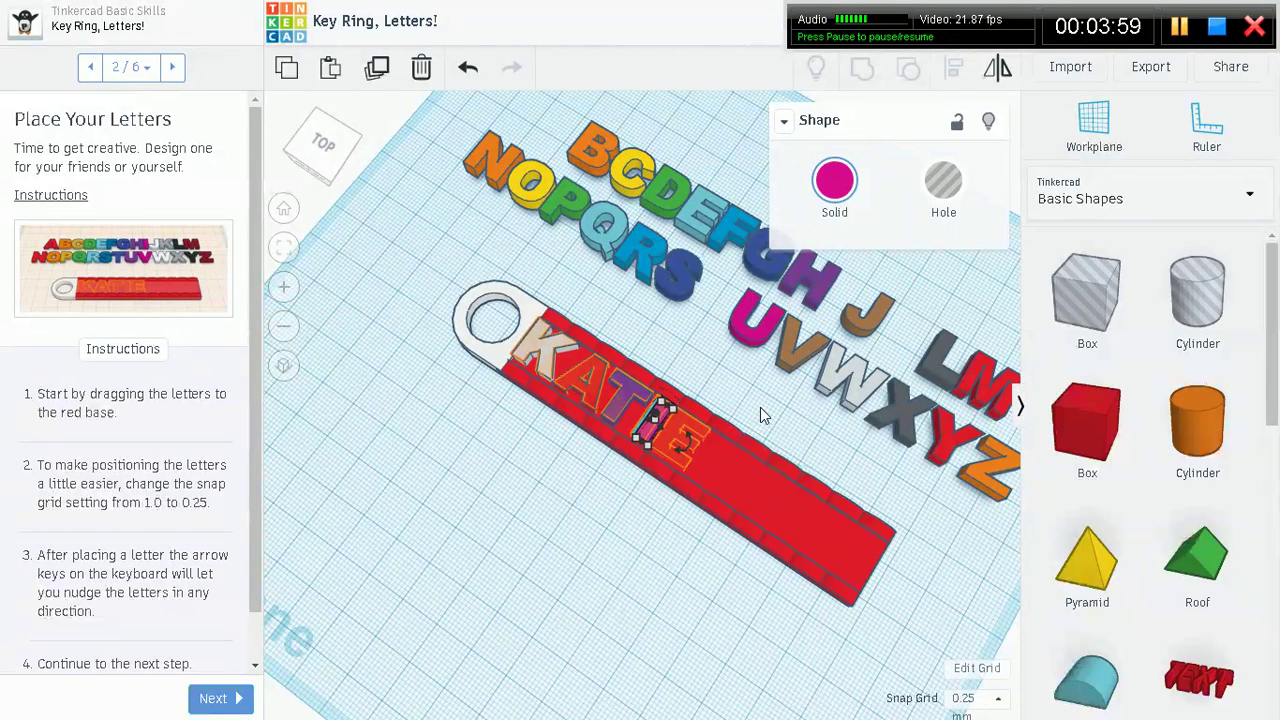
{"action": "key", "text": "Down"}
{"action": "key", "text": "Down"}
{"action": "key", "text": "Down"}
{"action": "key", "text": "Down"}
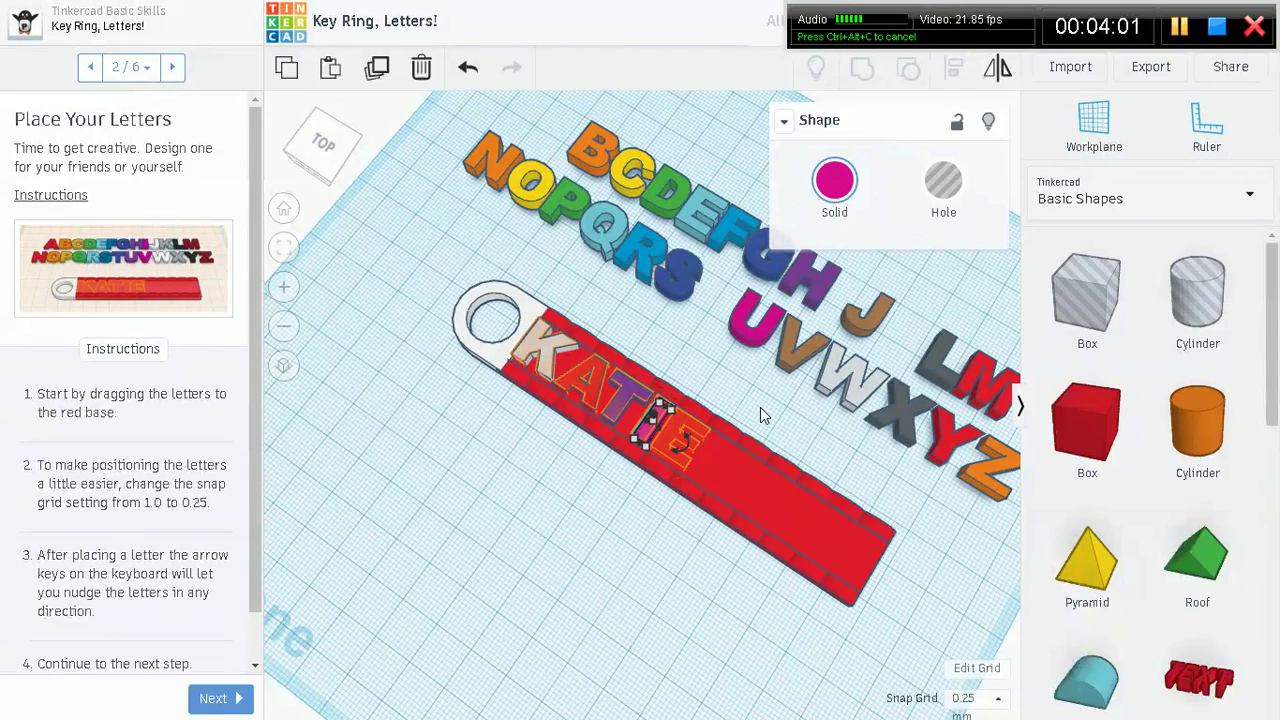
{"action": "key", "text": "Down"}
{"action": "key", "text": "Down"}
{"action": "key", "text": "Down"}
{"action": "key", "text": "Down"}
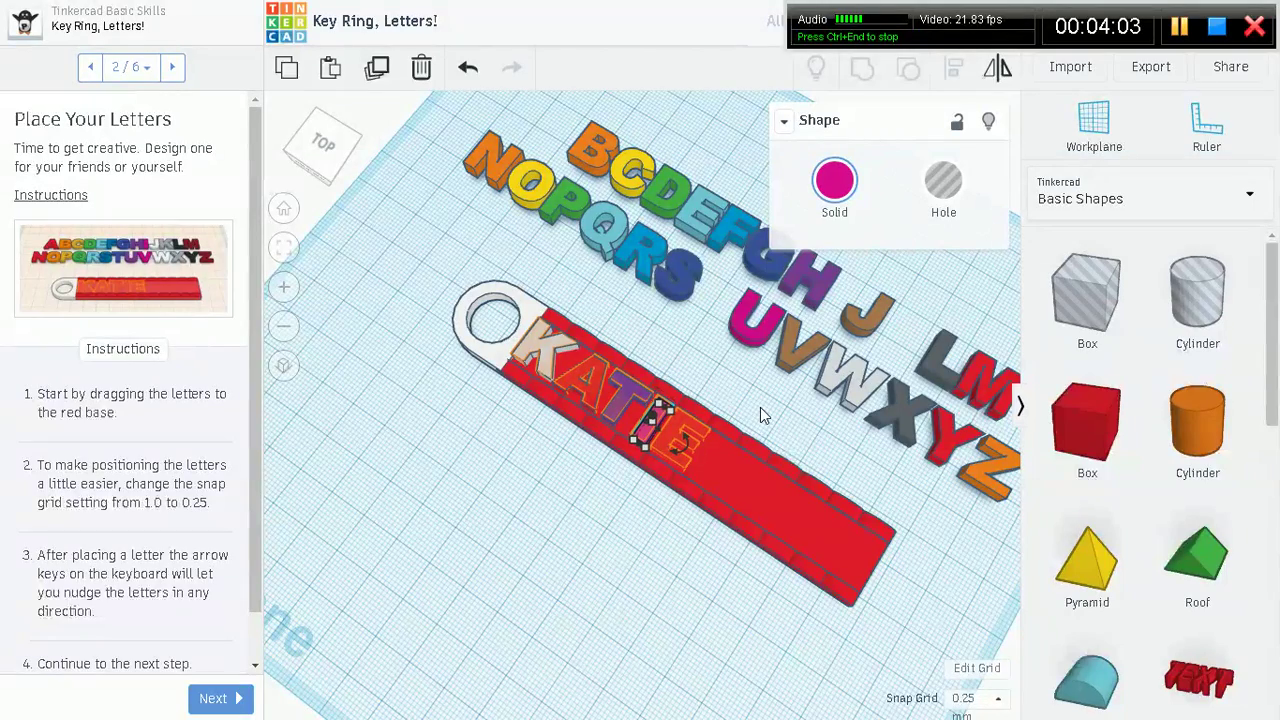
{"action": "key", "text": "Down"}
{"action": "key", "text": "Down"}
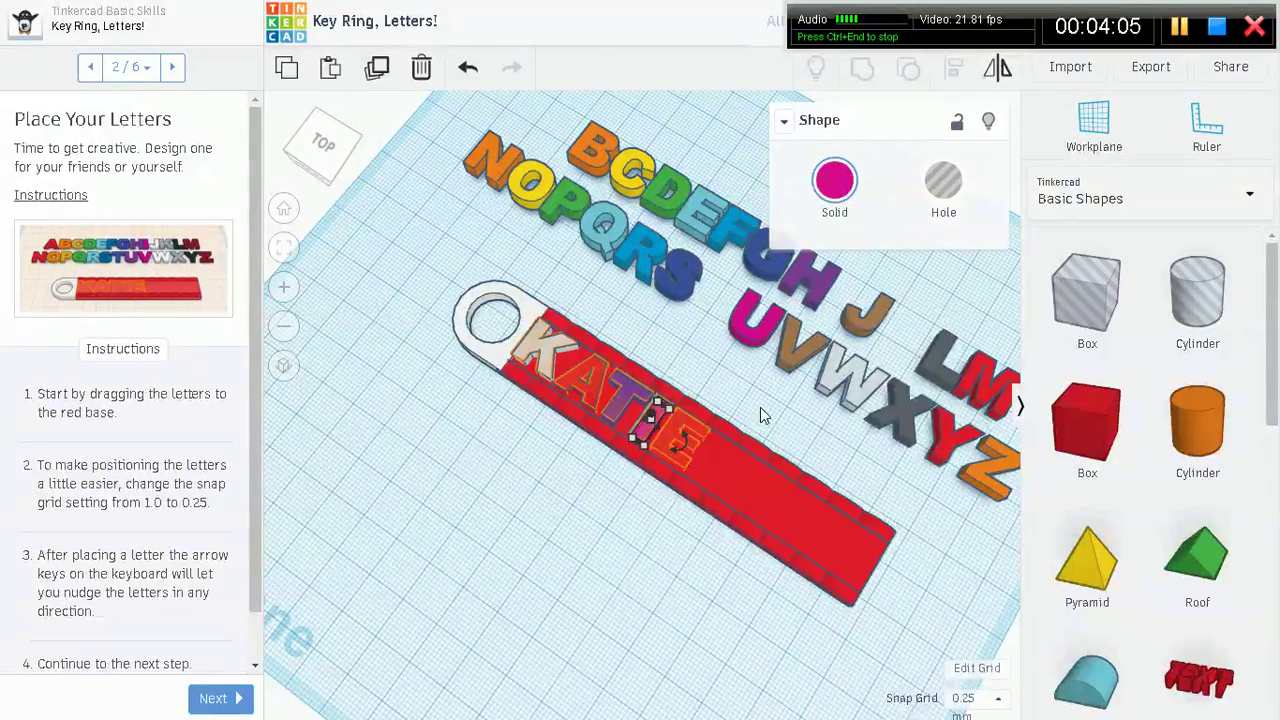
{"action": "left_click", "coordinate": [701, 203]}
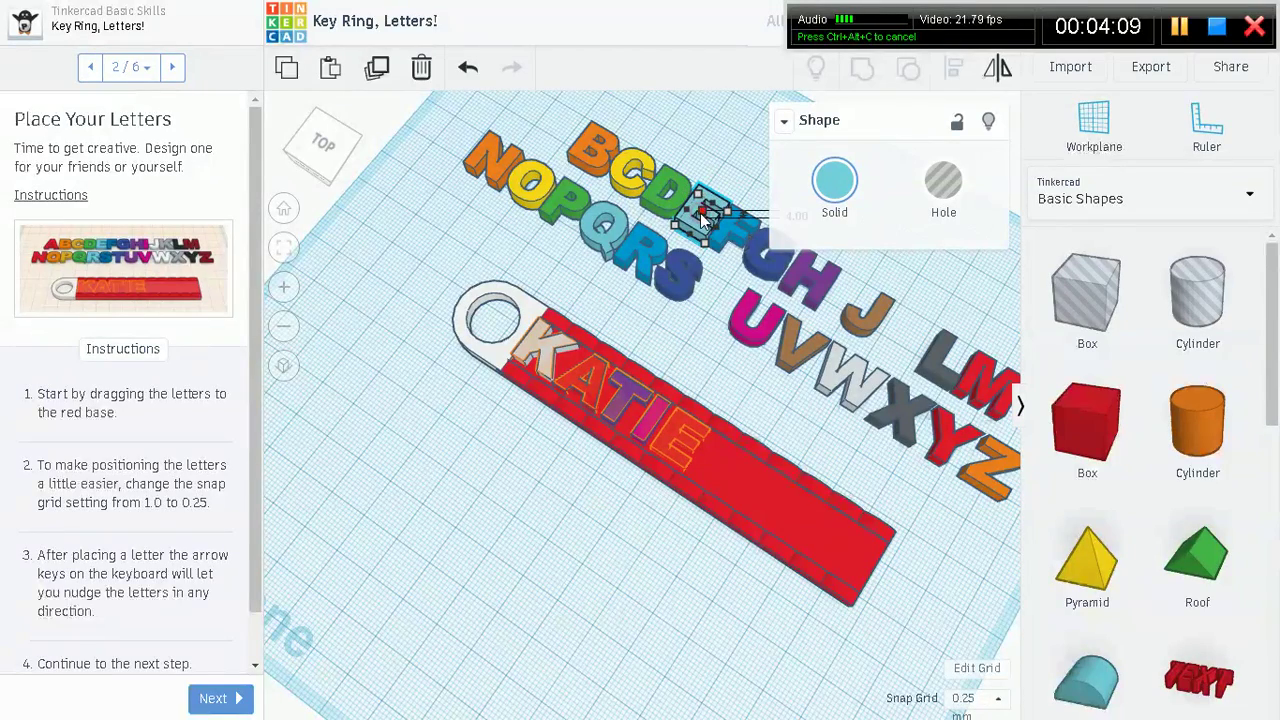
{"action": "left_click_drag", "start_coordinate": [697, 226], "coordinate": [678, 470]}
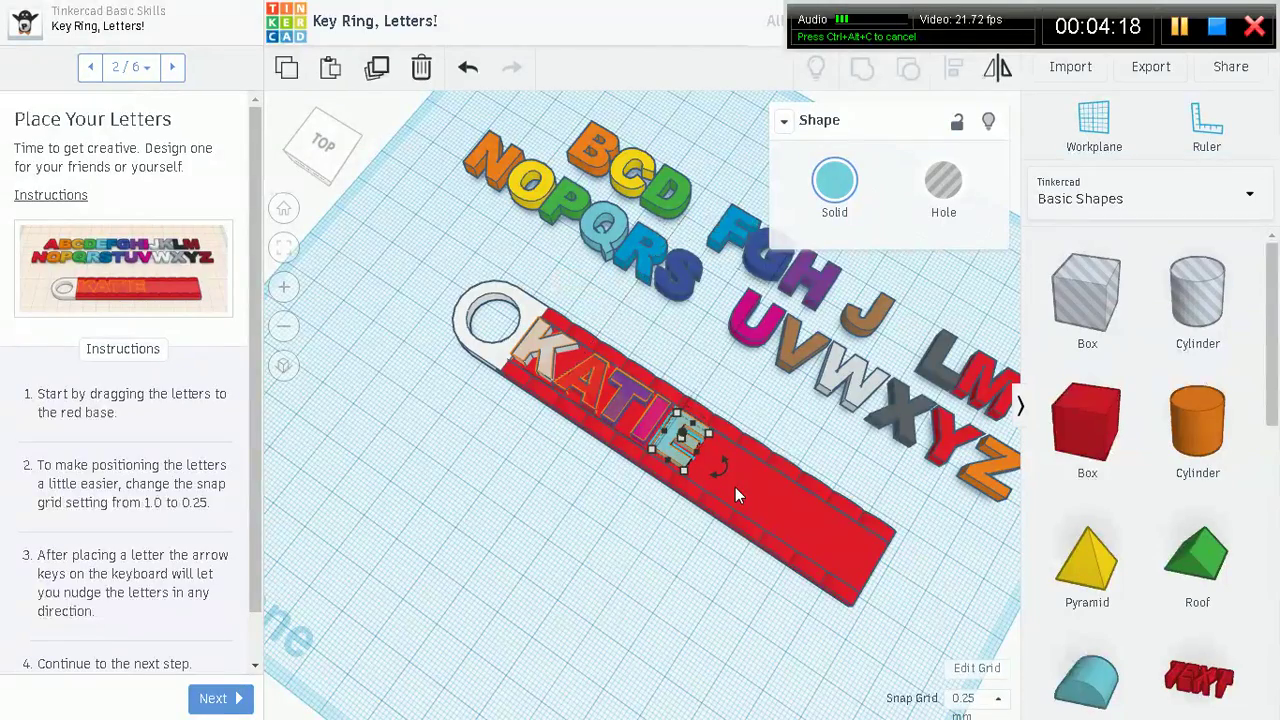
Step: Shorten the red base to 57.55 to fit KATIE, then move on to Clean Up
{"action": "left_click", "coordinate": [205, 698]}
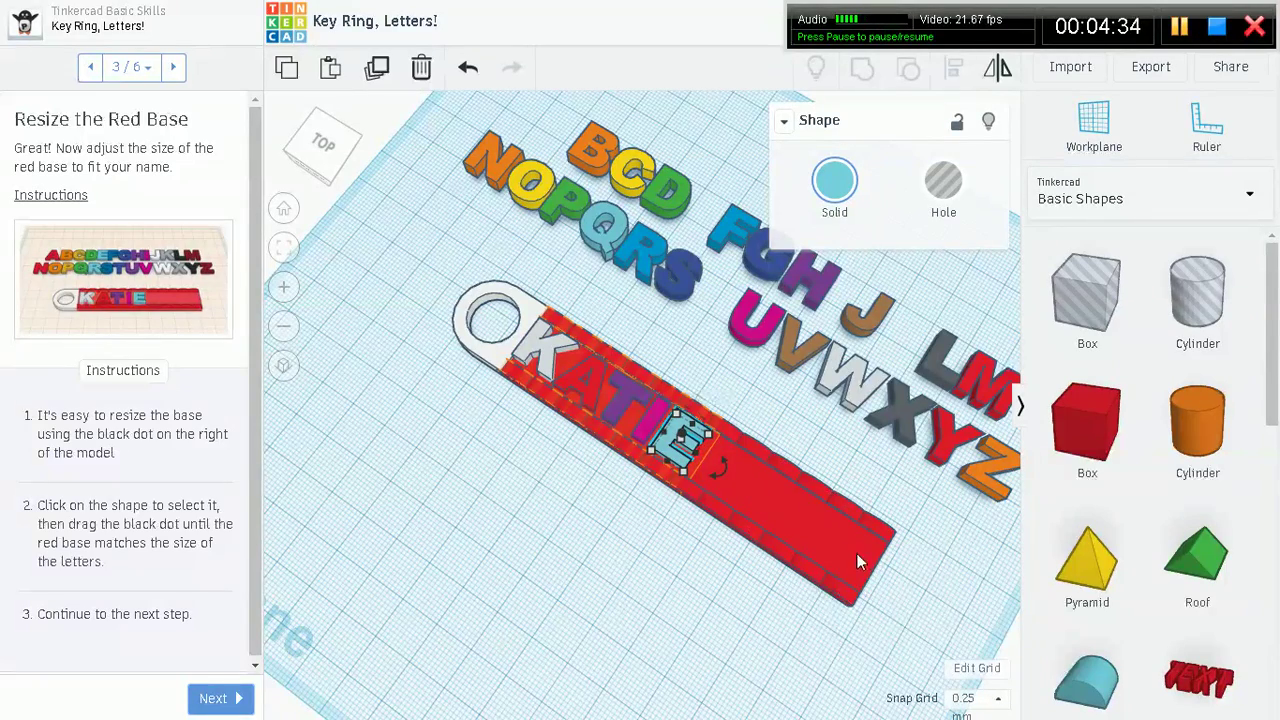
{"action": "left_click", "coordinate": [798, 524]}
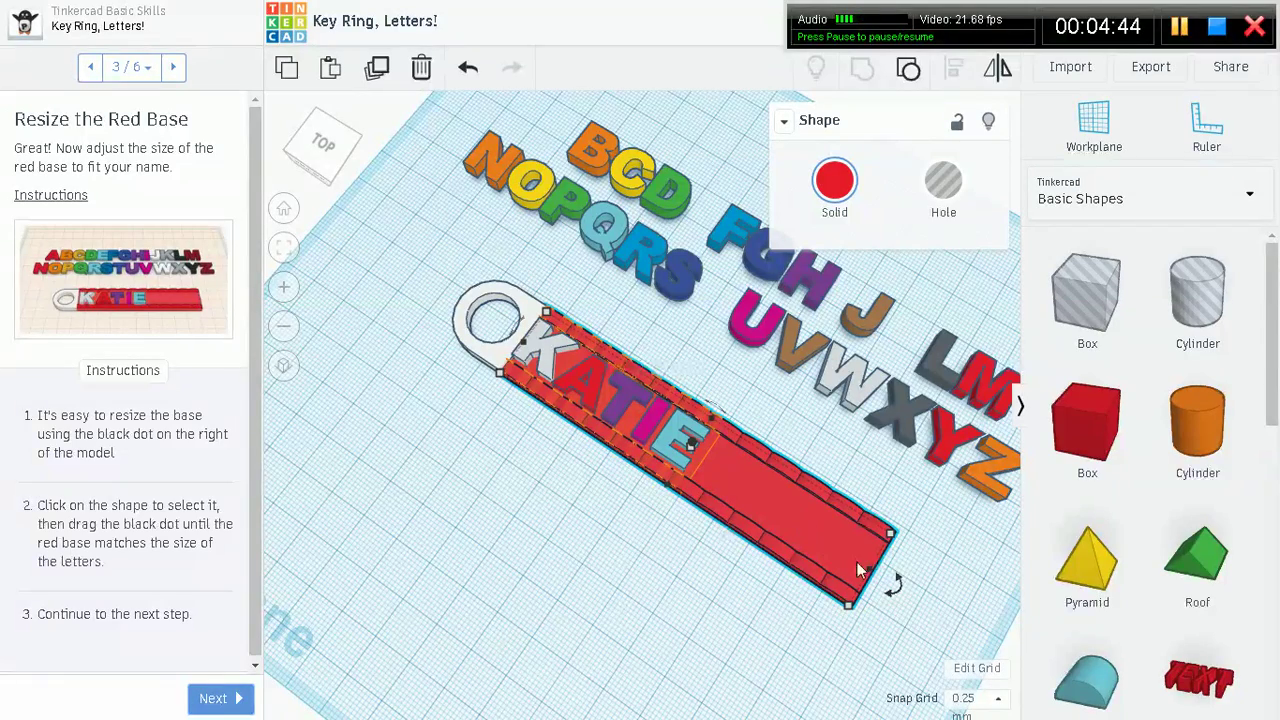
{"action": "mouse_move", "coordinate": [870, 580]}
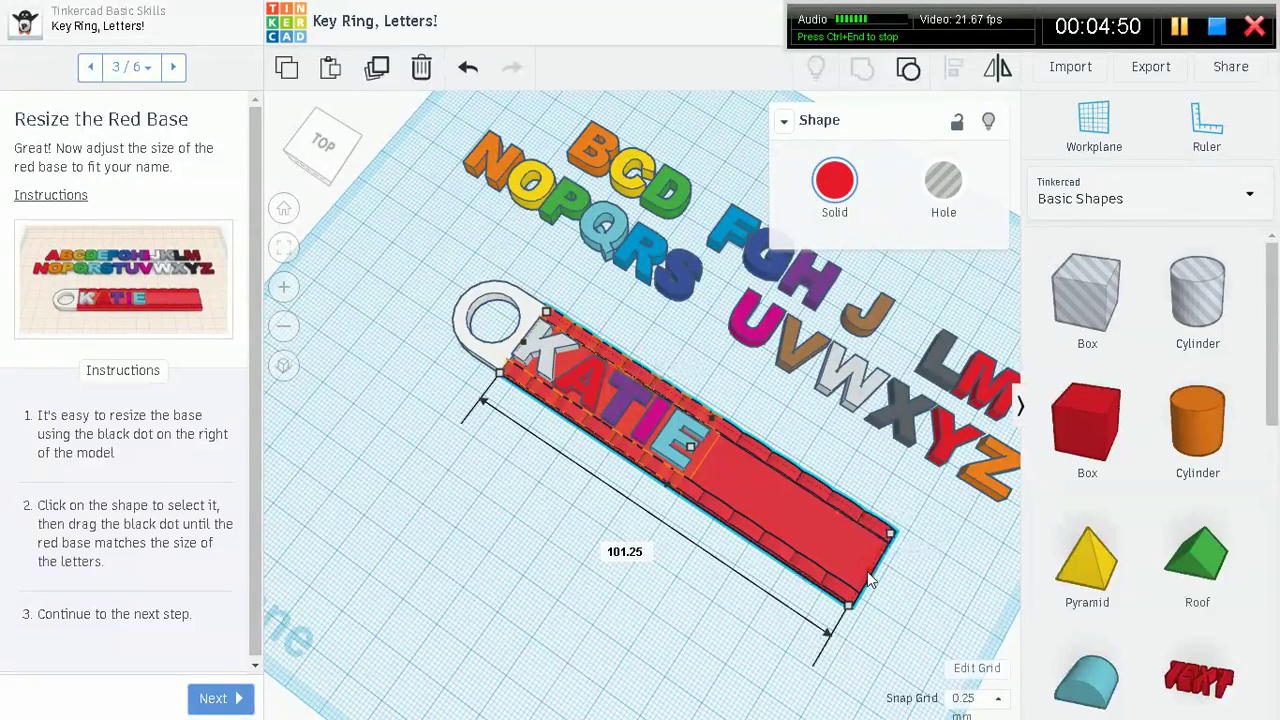
{"action": "left_click_drag", "start_coordinate": [871, 579], "coordinate": [716, 468]}
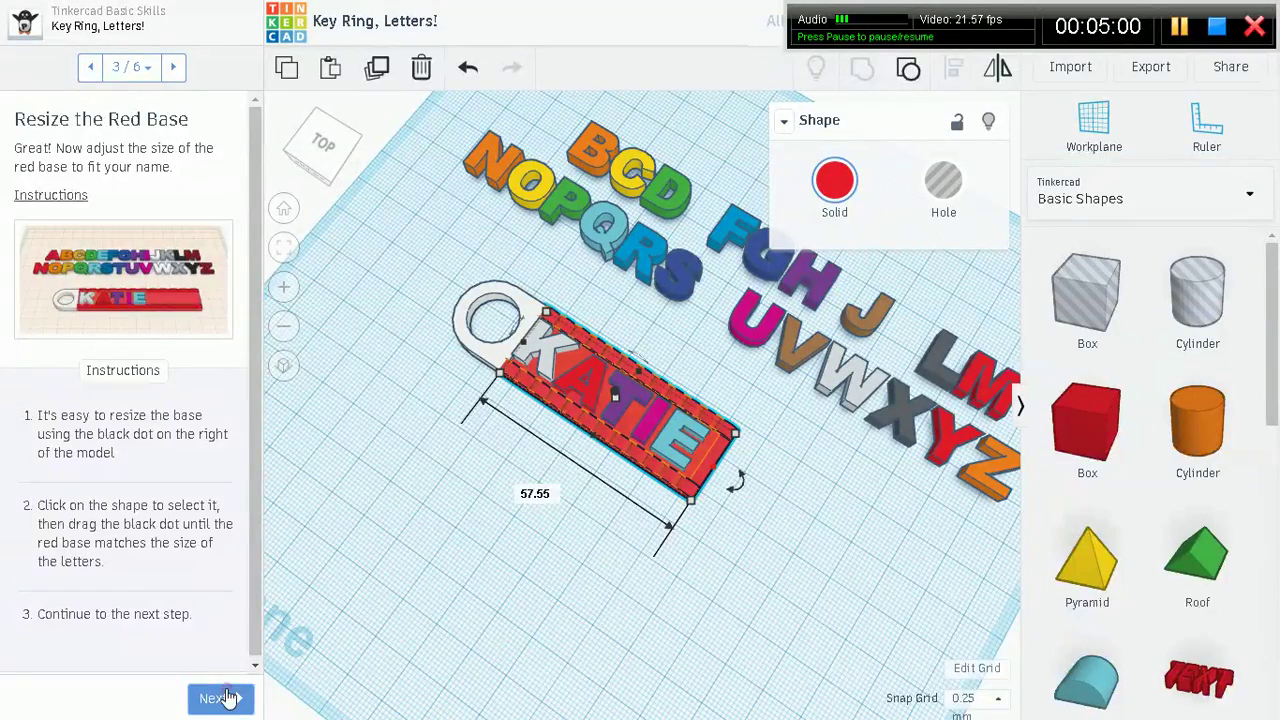
{"action": "left_click", "coordinate": [220, 697]}
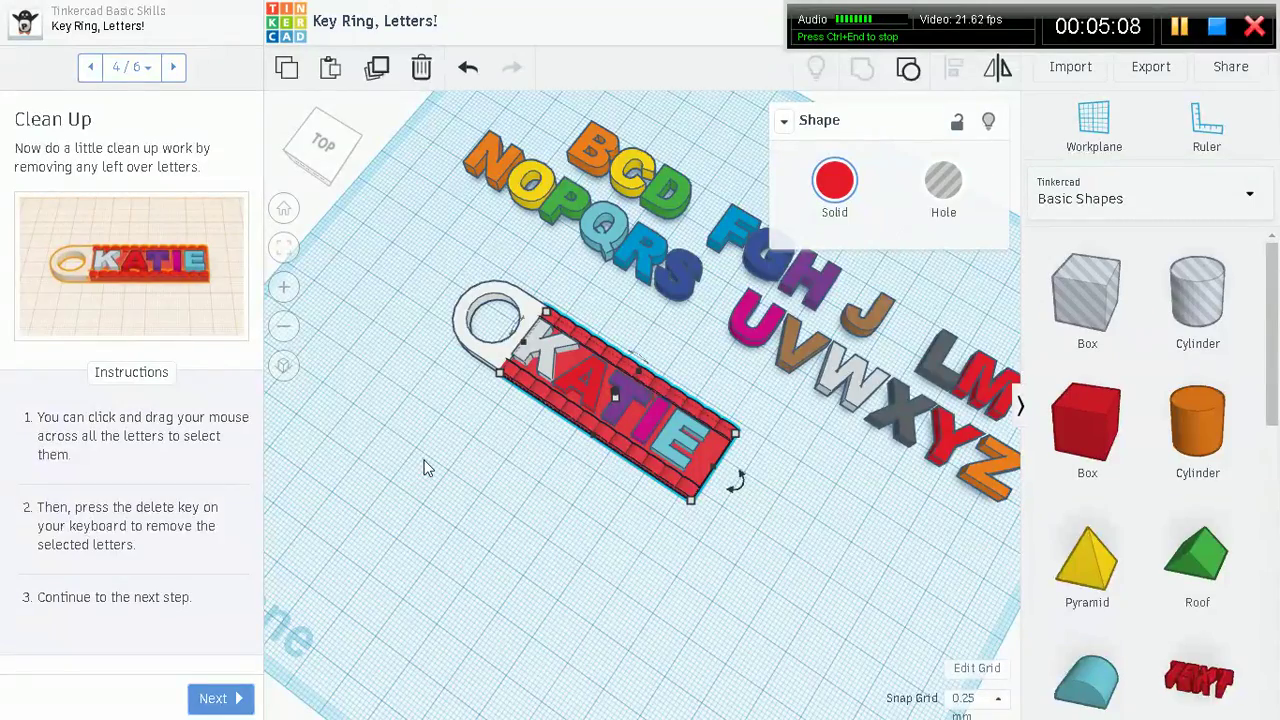
Step: Adjust the view around the workplane and deselect the key ring
{"action": "right_click_drag", "start_coordinate": [424, 468], "coordinate": [432, 497]}
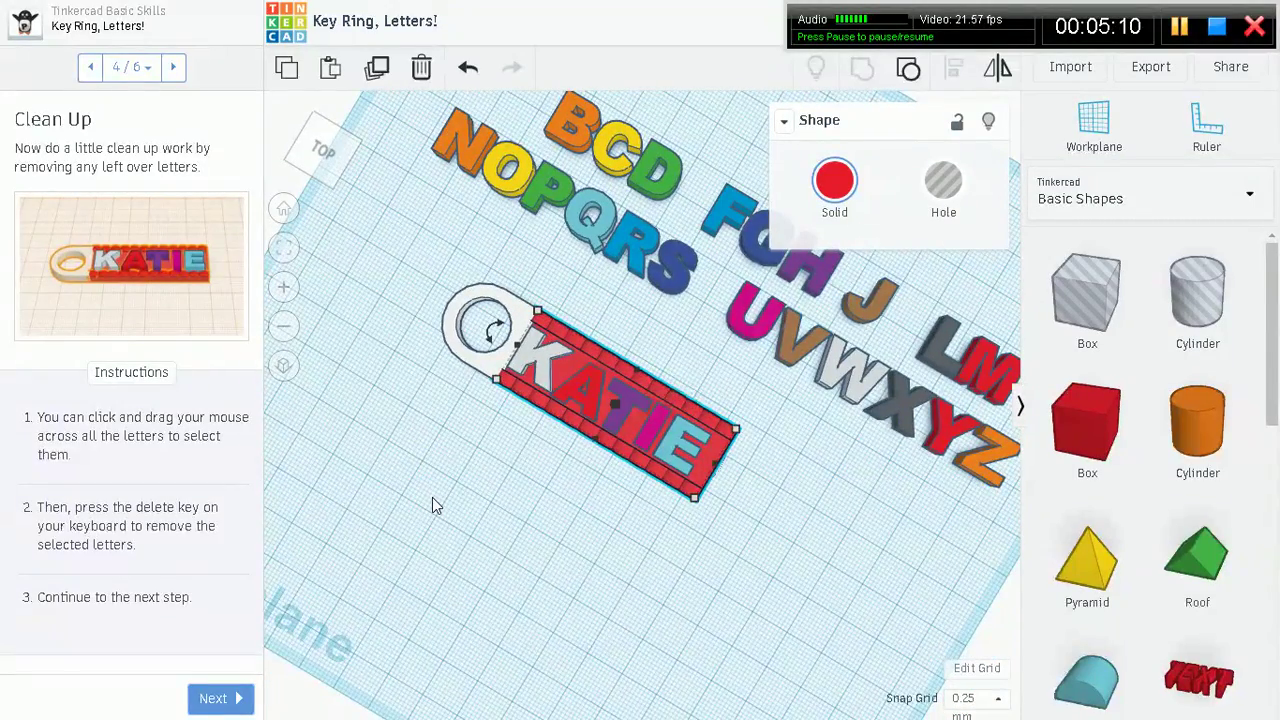
{"action": "scroll", "coordinate": [432, 497], "scroll_direction": "down", "scroll_amount": 2}
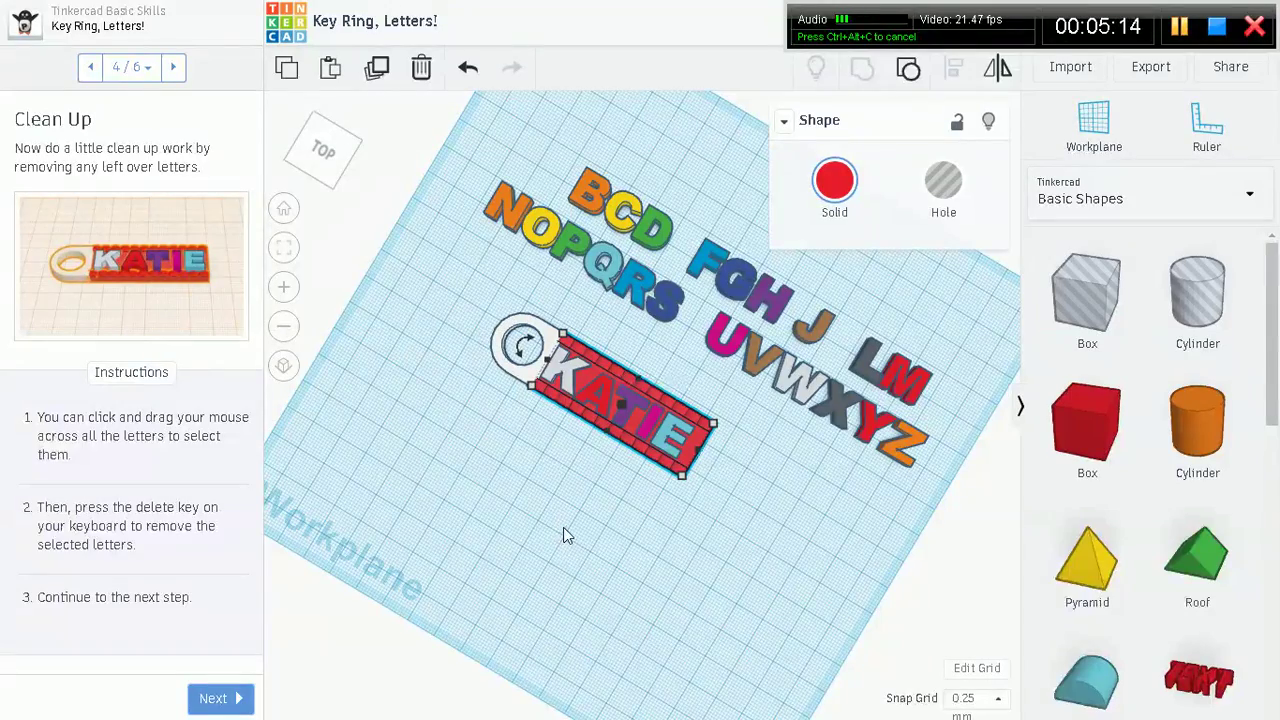
{"action": "scroll", "coordinate": [563, 535], "scroll_direction": "up", "scroll_amount": 2}
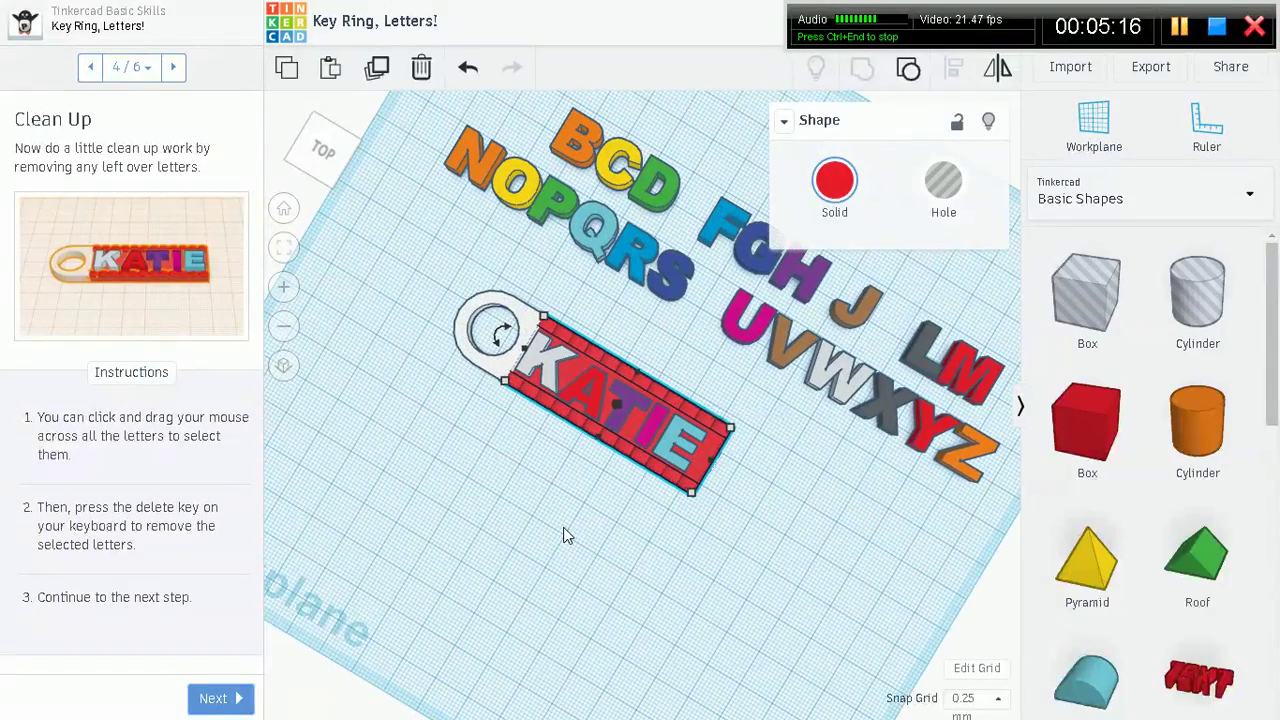
{"action": "left_click", "coordinate": [591, 517]}
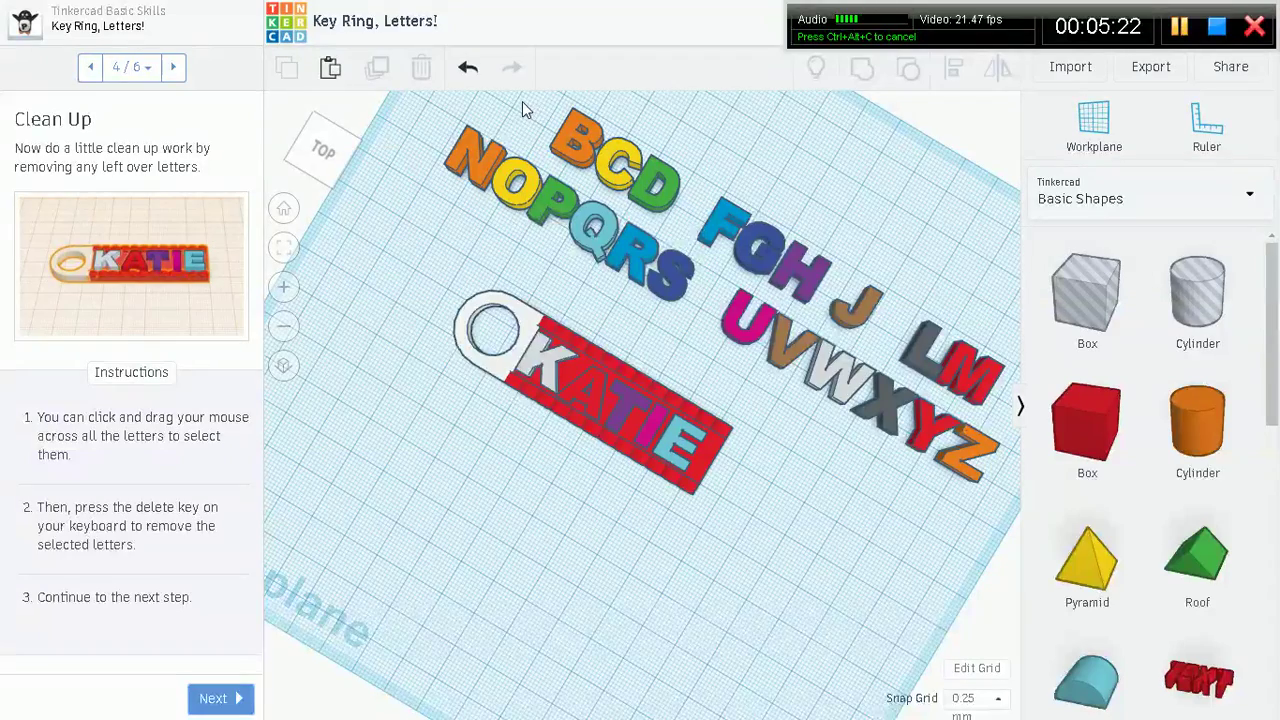
Step: Try box-selecting the leftover letters, undo an accidental nudge, and turn the view top-down
{"action": "left_click_drag", "start_coordinate": [522, 107], "coordinate": [880, 372]}
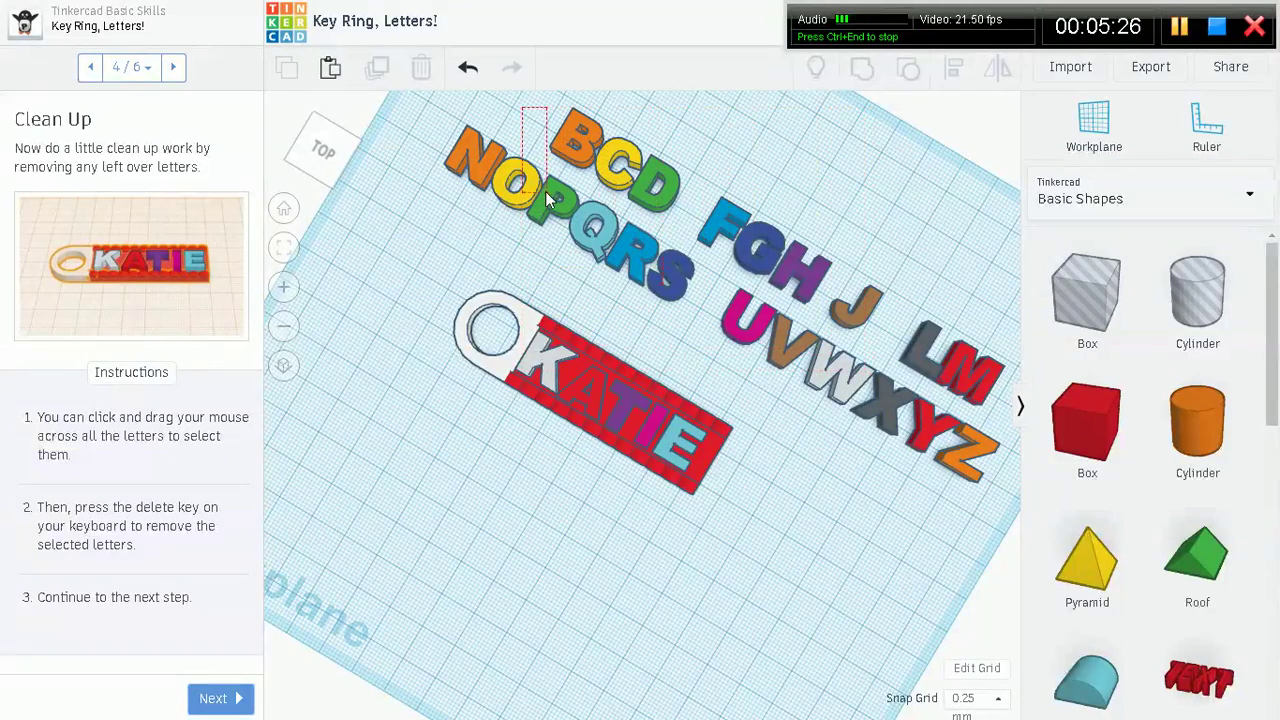
{"action": "left_click_drag", "start_coordinate": [524, 108], "coordinate": [532, 124]}
{"action": "left_click_drag", "start_coordinate": [420, 150], "coordinate": [982, 450]}
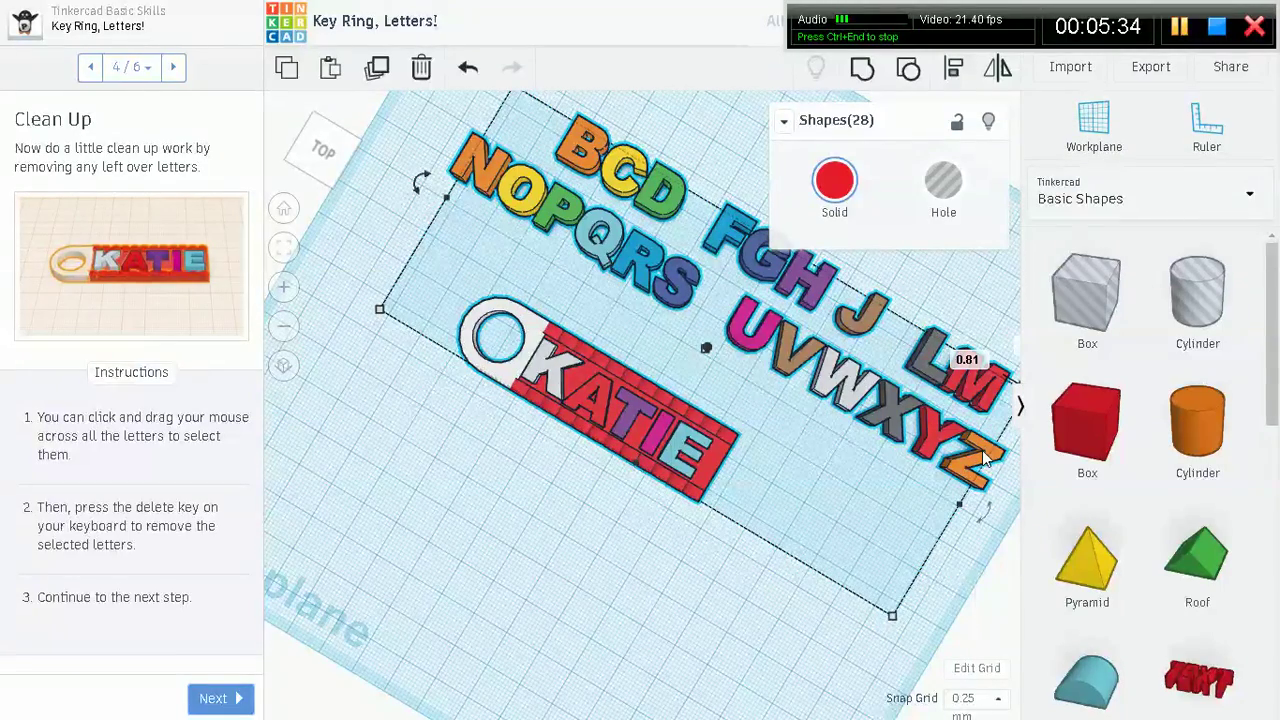
{"action": "key", "text": "ctrl+z"}
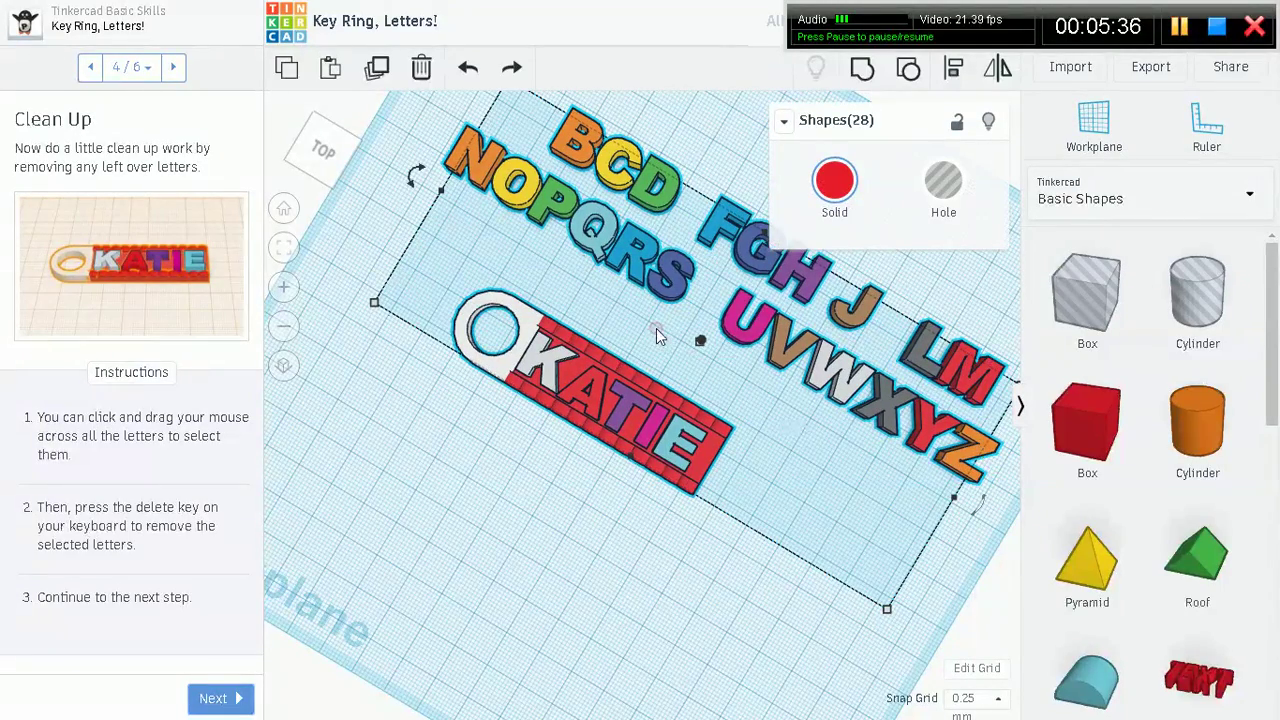
{"action": "left_click", "coordinate": [657, 336]}
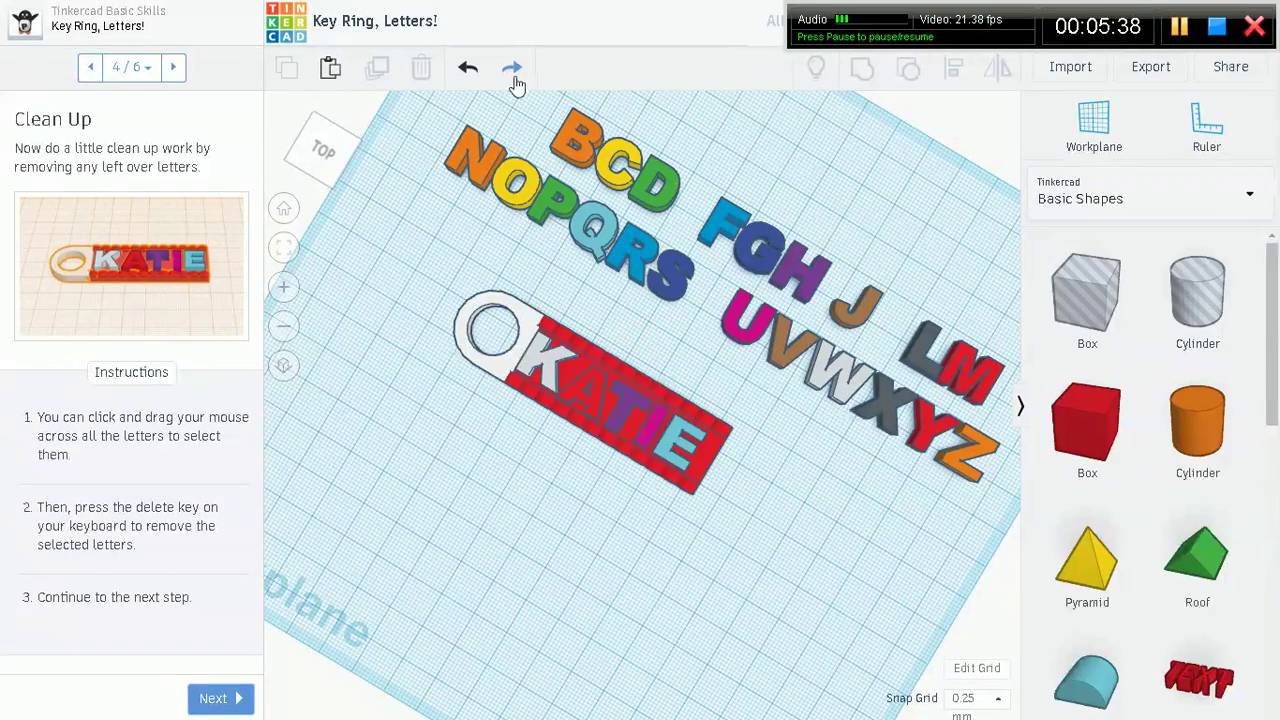
{"action": "mouse_move", "coordinate": [540, 101]}
{"action": "left_mouse_down"}
{"action": "mouse_move", "coordinate": [588, 150]}
{"action": "mouse_move", "coordinate": [524, 108]}
{"action": "left_mouse_up"}
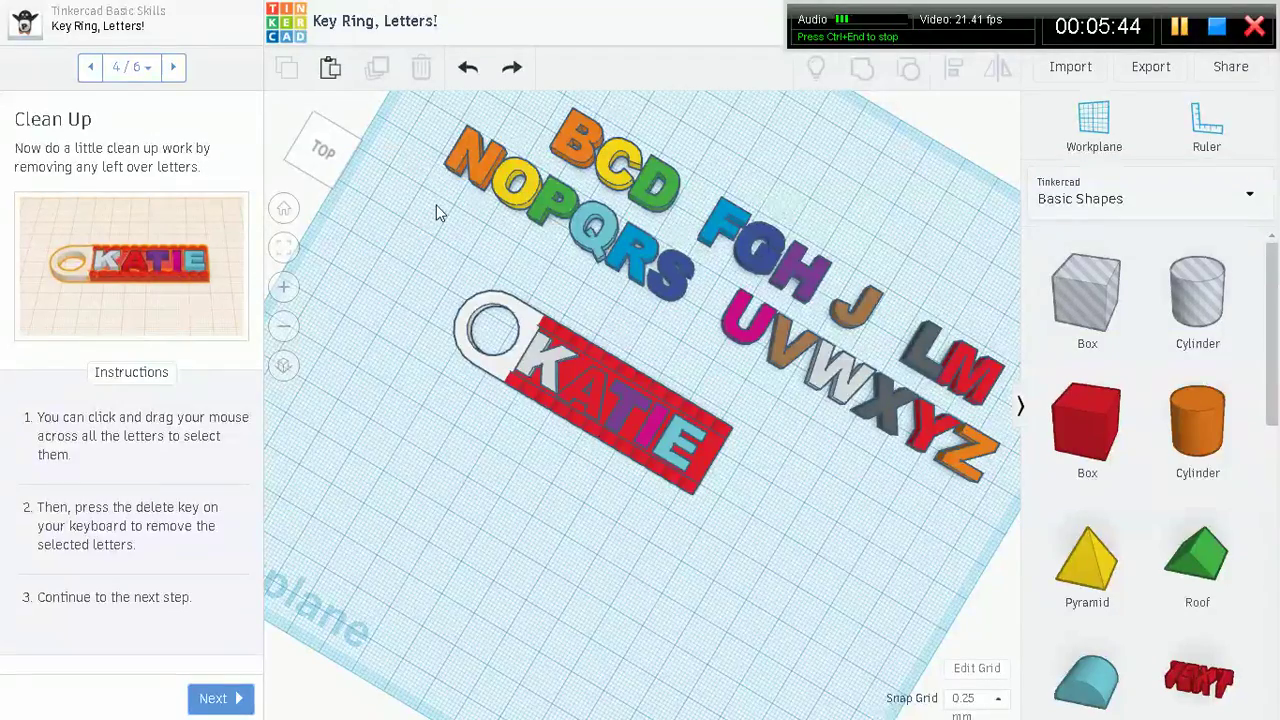
{"action": "right_click_drag", "start_coordinate": [448, 262], "coordinate": [517, 328]}
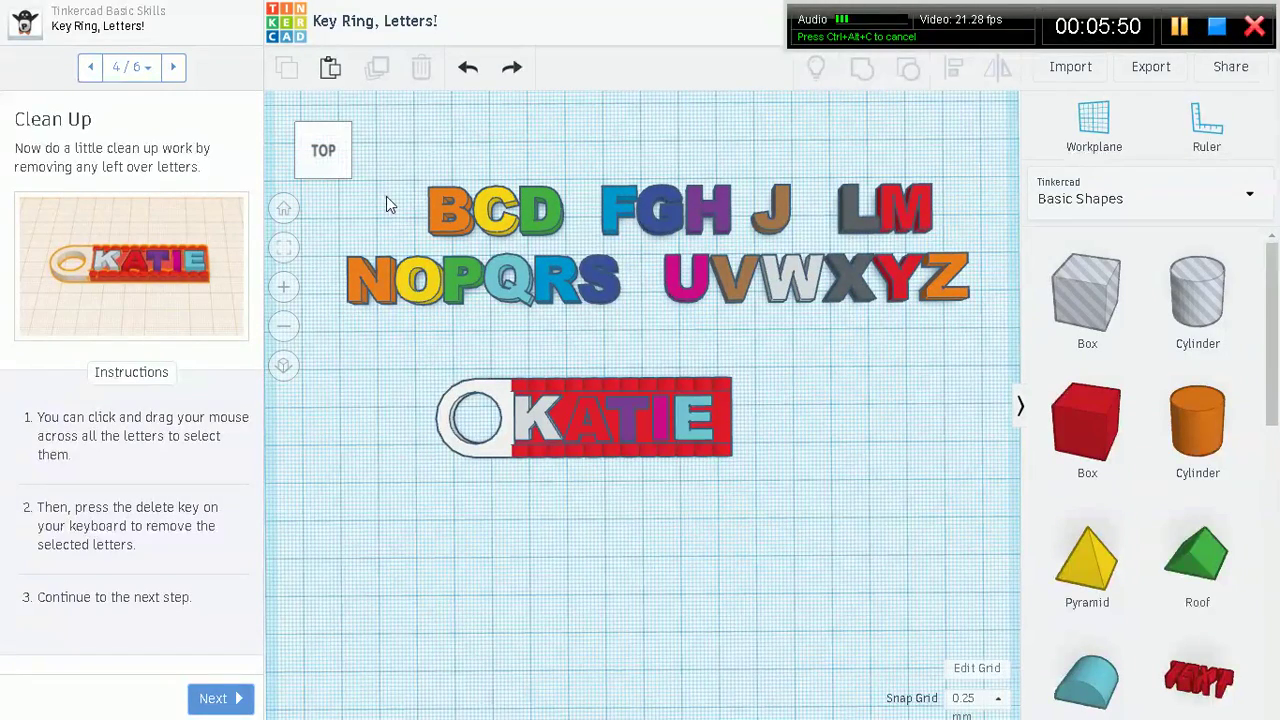
Step: Box-select the 21 leftover alphabet letters and delete them, keeping only the KATIE key ring
{"action": "left_click_drag", "start_coordinate": [402, 178], "coordinate": [432, 228]}
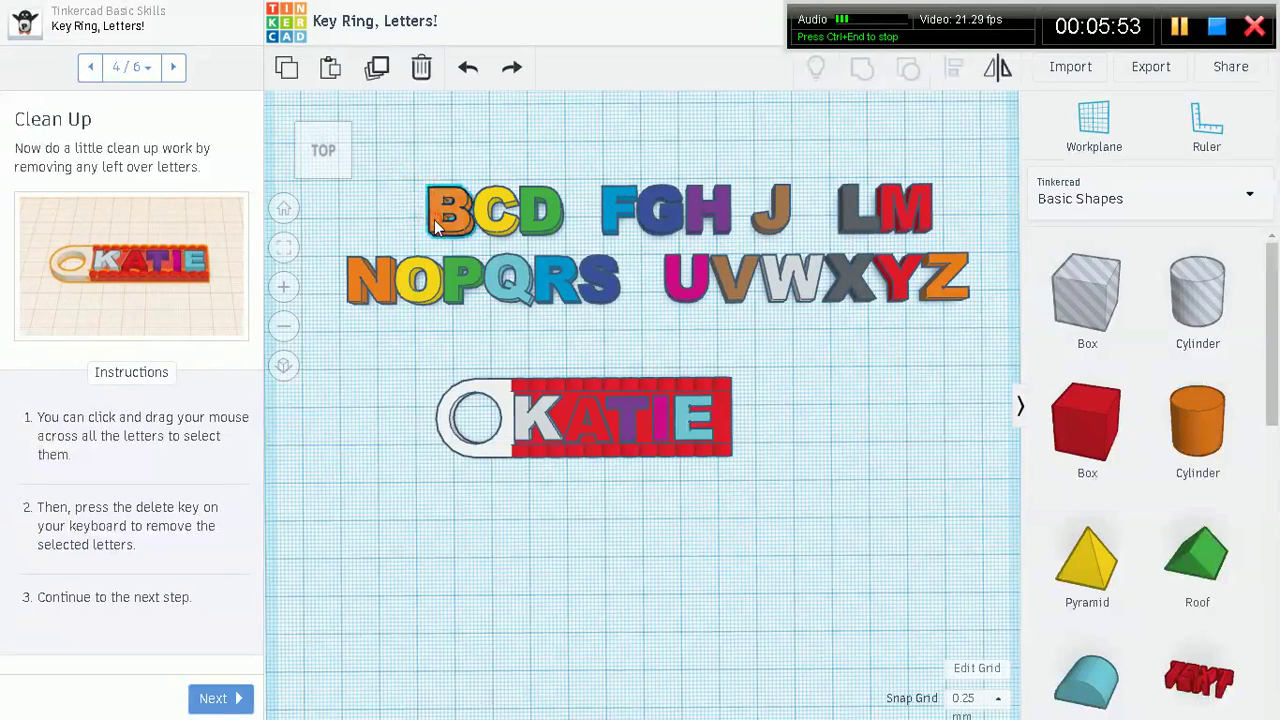
{"action": "left_click", "coordinate": [399, 177]}
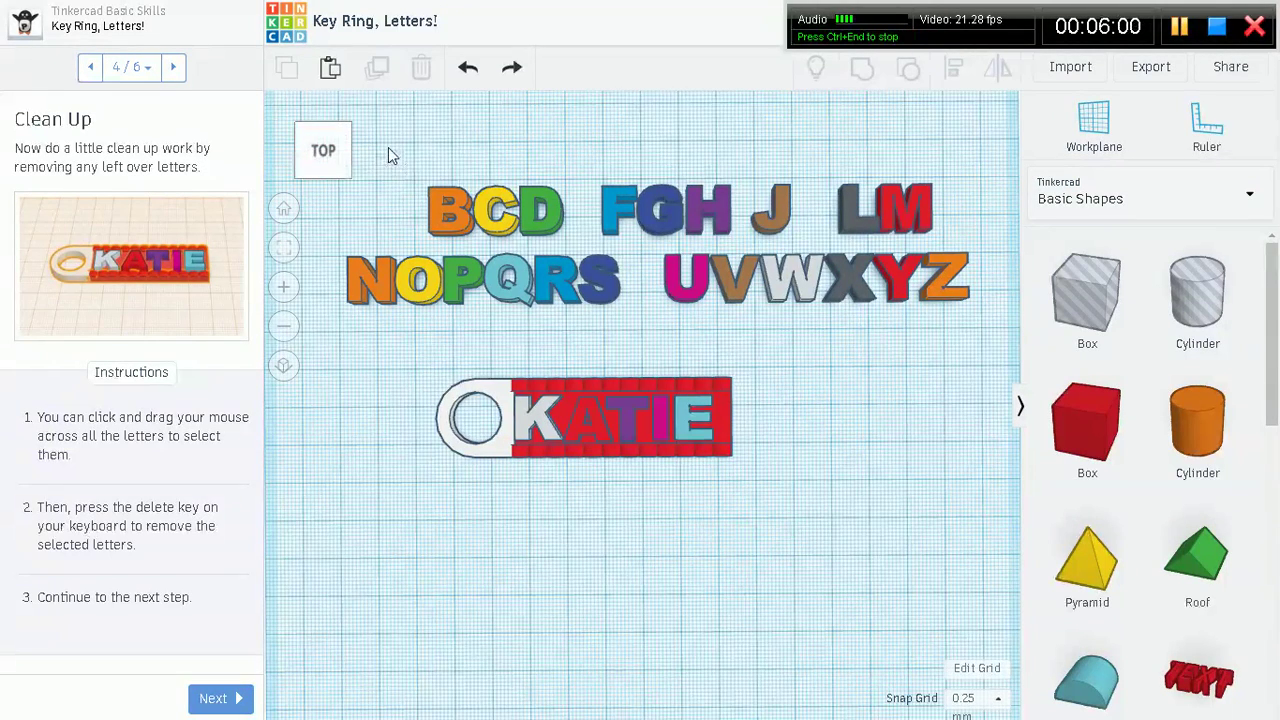
{"action": "left_click_drag", "start_coordinate": [328, 348], "coordinate": [980, 163]}
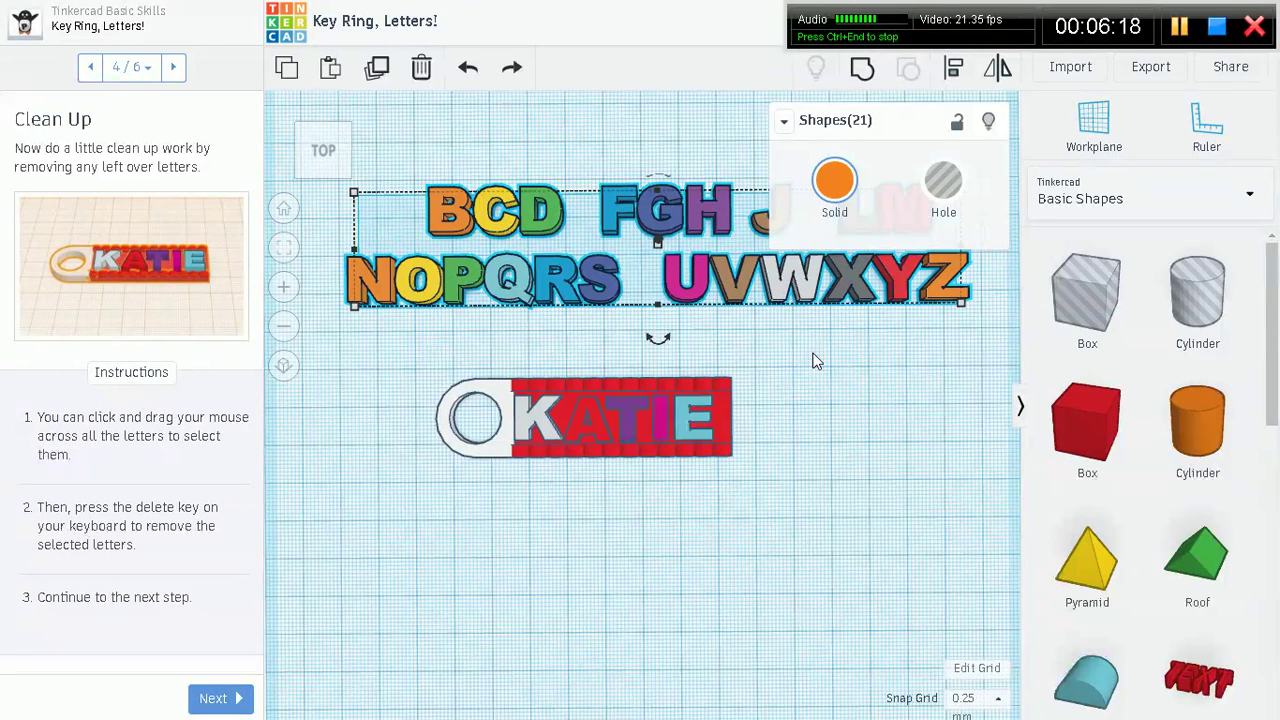
{"action": "key", "text": "Delete"}
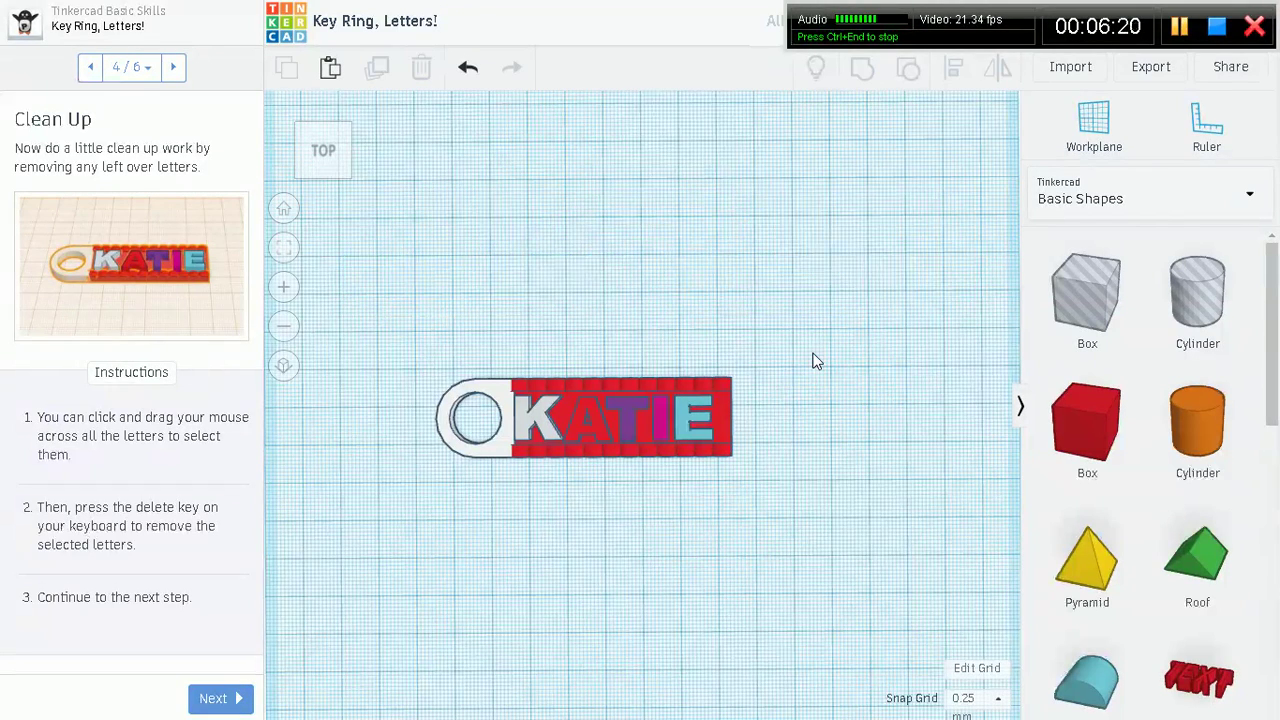
{"action": "key", "text": "ctrl+z"}
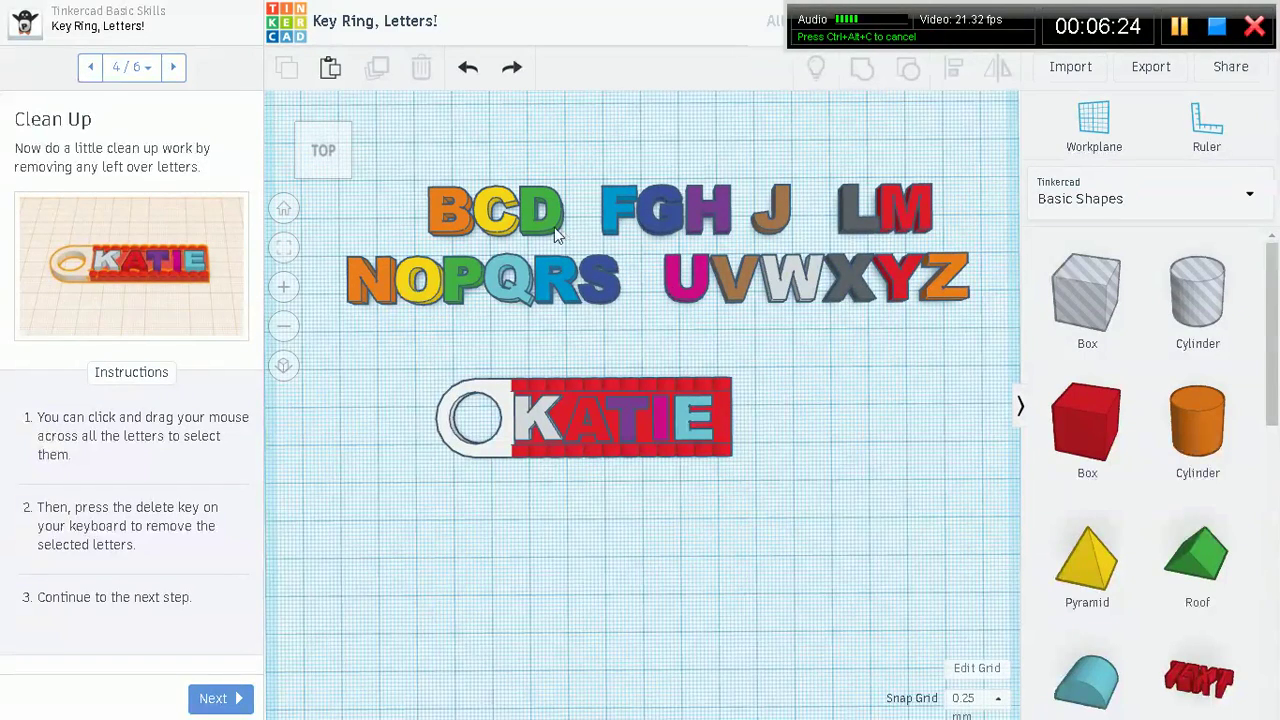
{"action": "left_click_drag", "start_coordinate": [336, 369], "coordinate": [950, 175]}
{"action": "left_click_drag", "start_coordinate": [967, 174], "coordinate": [967, 174]}
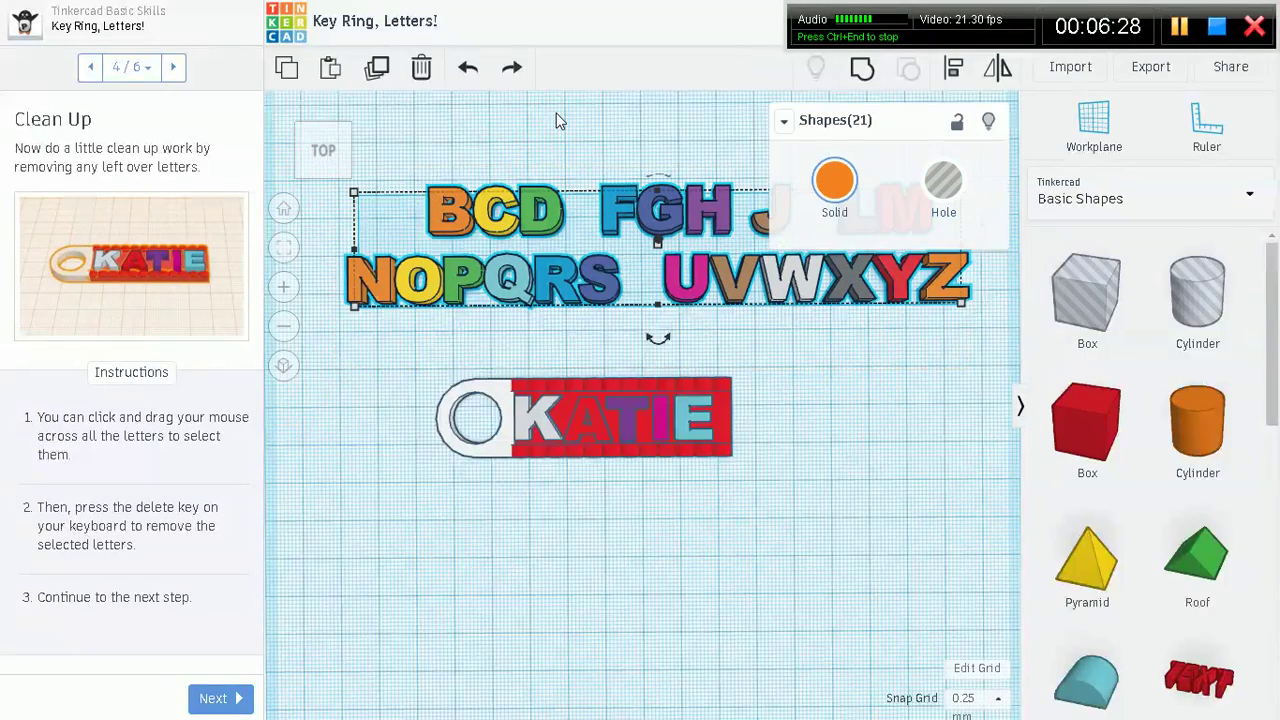
{"action": "left_click", "coordinate": [423, 70]}
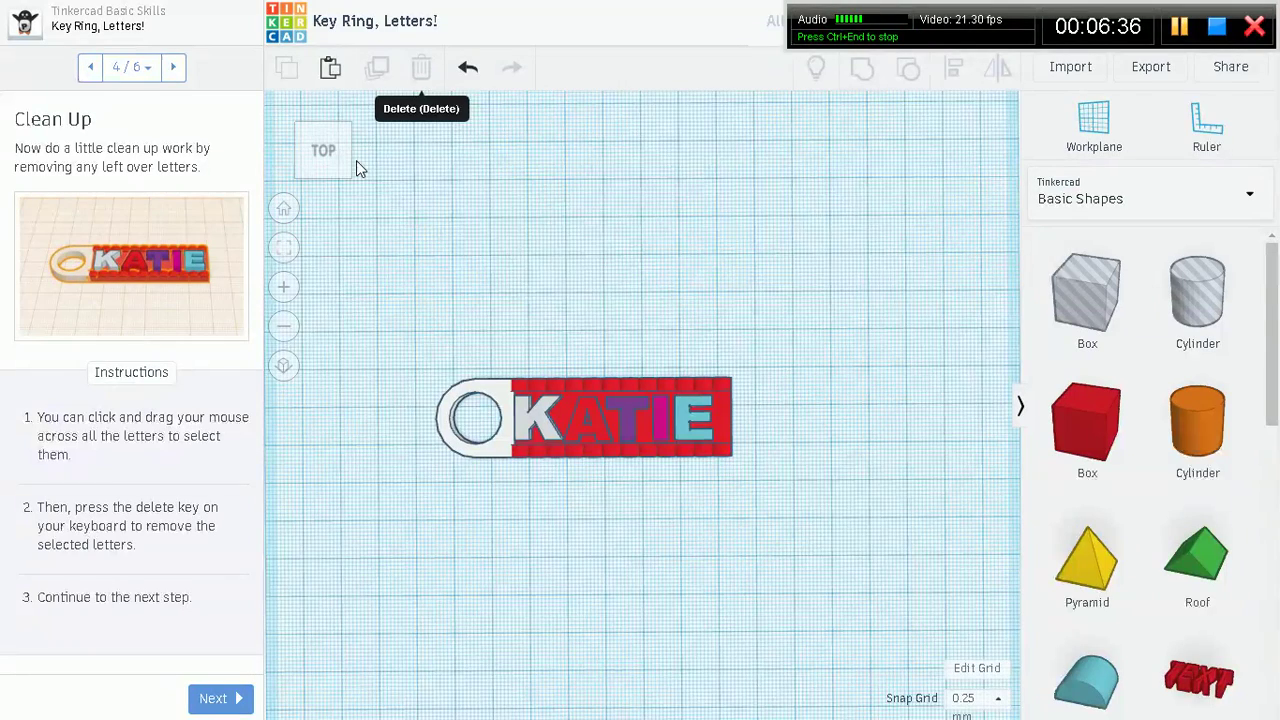
Step: Select all KATIE key ring pieces, group them into one red shape, and finish the lesson
{"action": "left_click", "coordinate": [212, 697]}
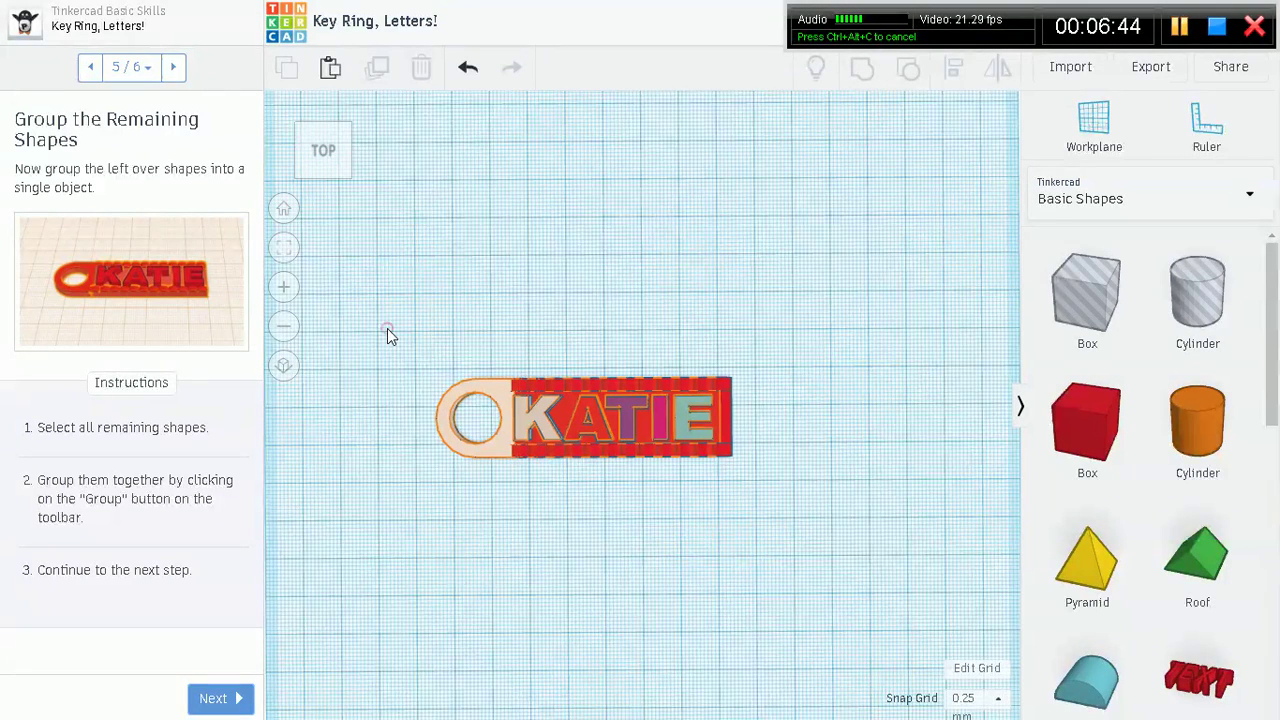
{"action": "left_click_drag", "start_coordinate": [387, 330], "coordinate": [788, 489]}
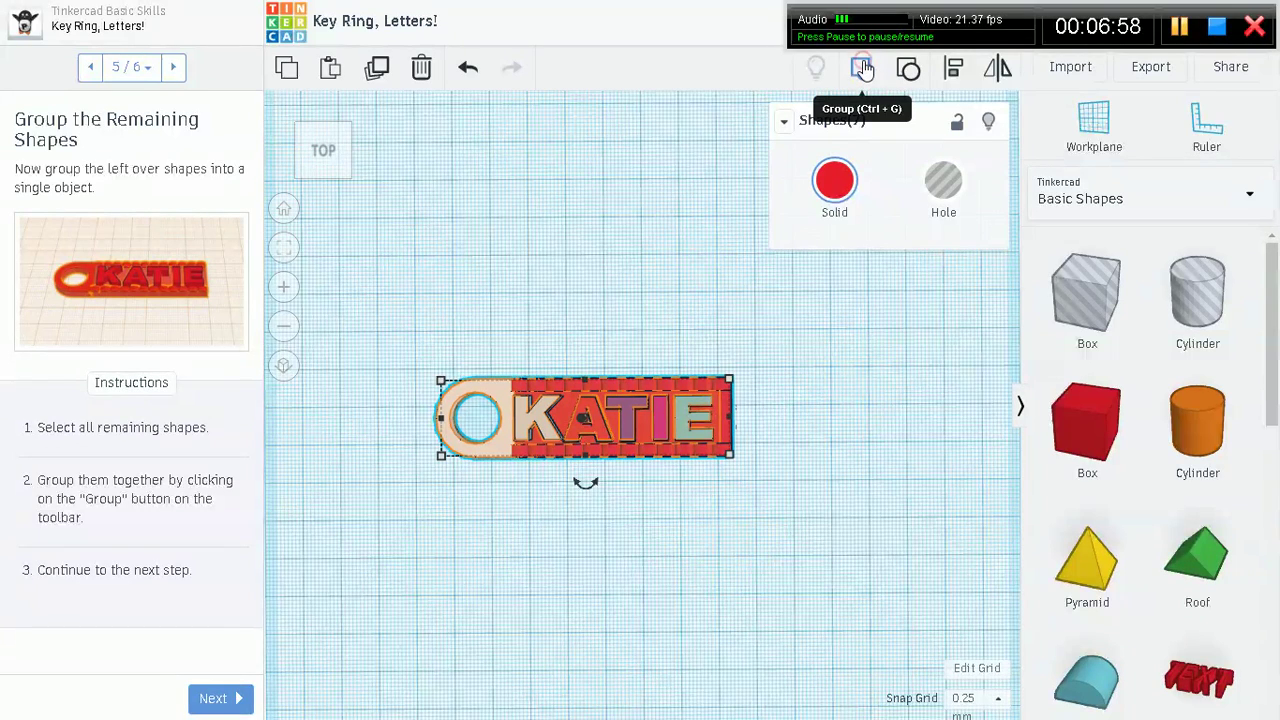
{"action": "left_click", "coordinate": [863, 70]}
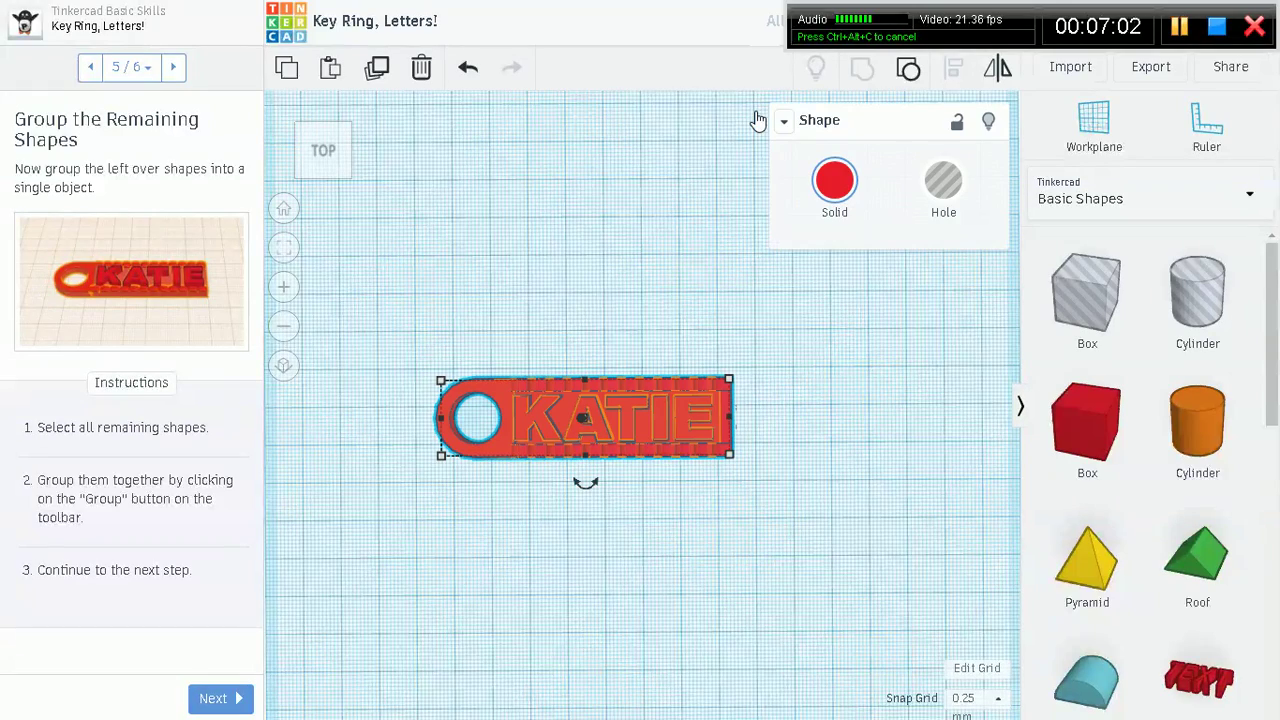
{"action": "right_click_drag", "start_coordinate": [788, 404], "coordinate": [803, 491]}
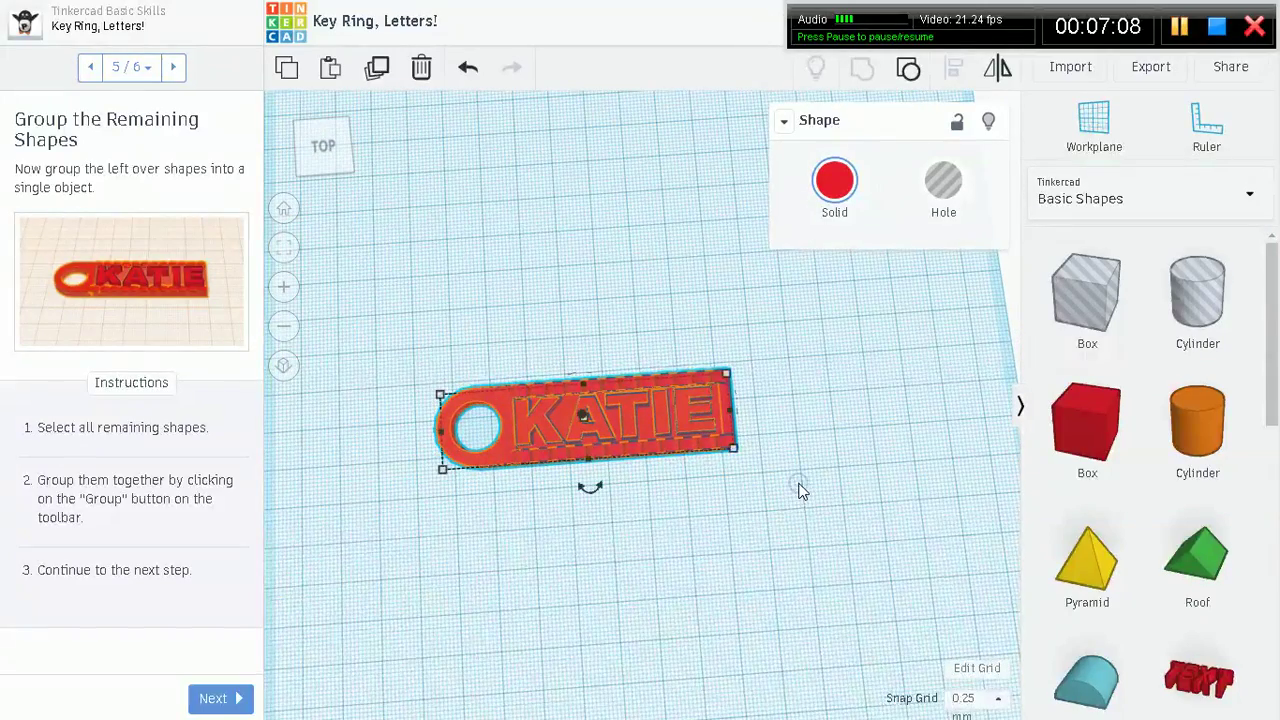
{"action": "left_click", "coordinate": [229, 699]}
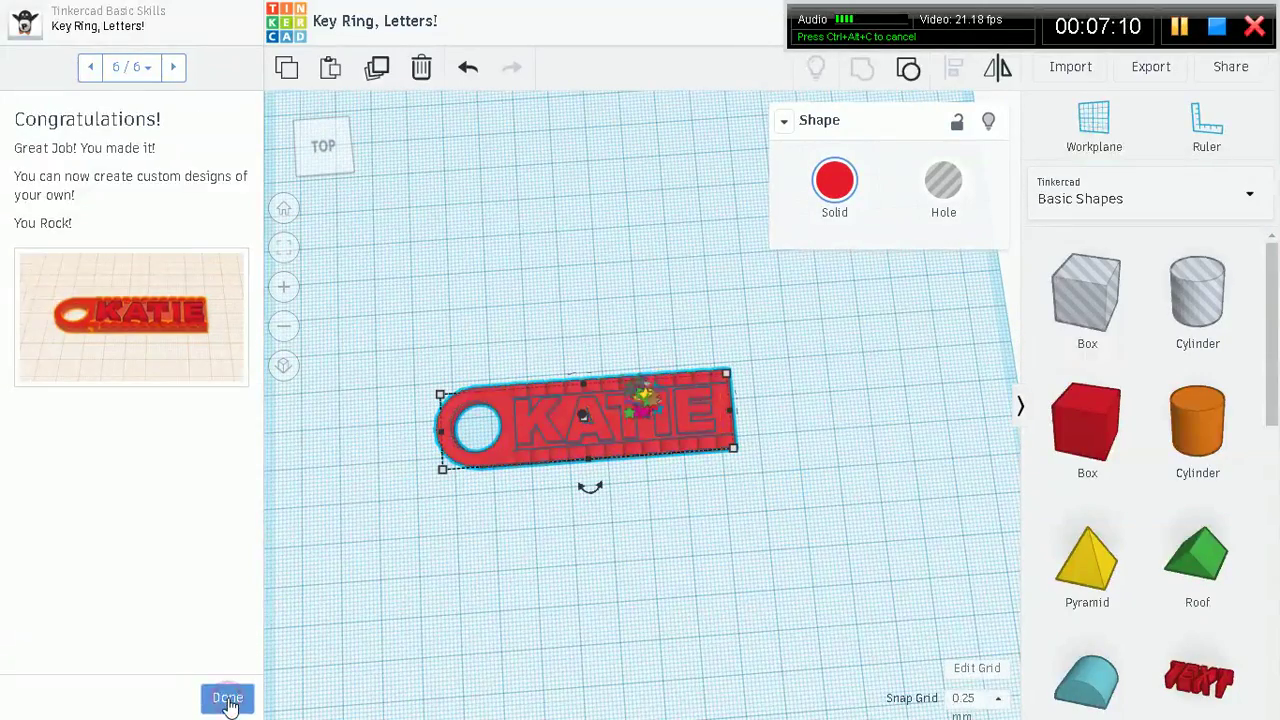